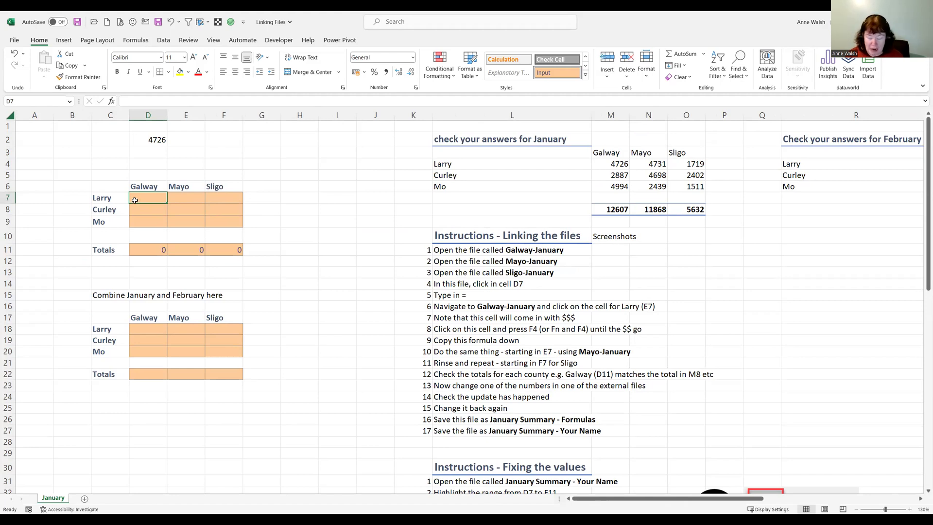
- Link cell D7 in the Galway column to cell E7 of the Galway - January workbook
type("=")
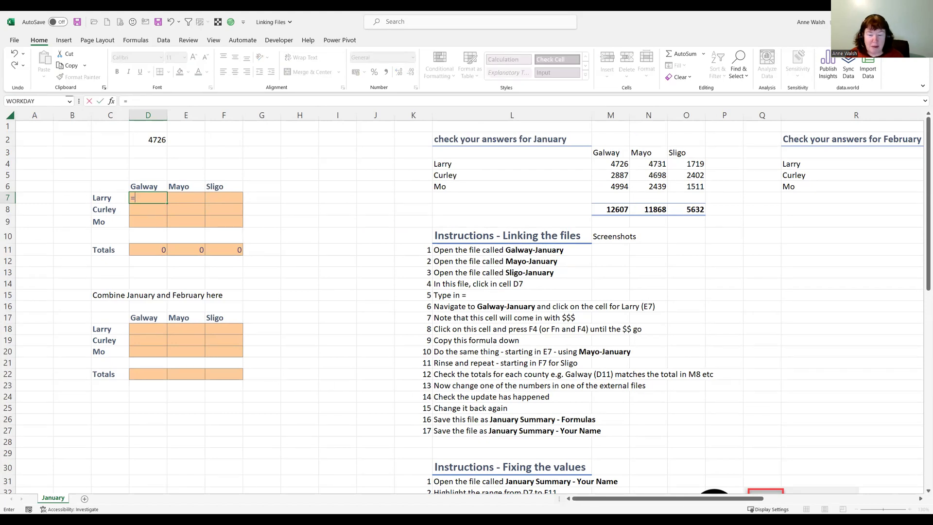
left_click(513, 496)
left_click(493, 480)
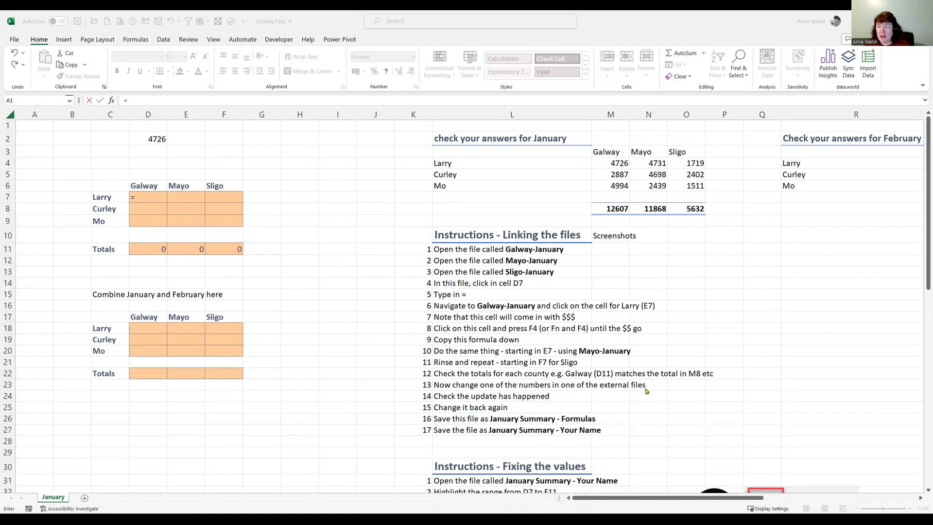
left_click(147, 165)
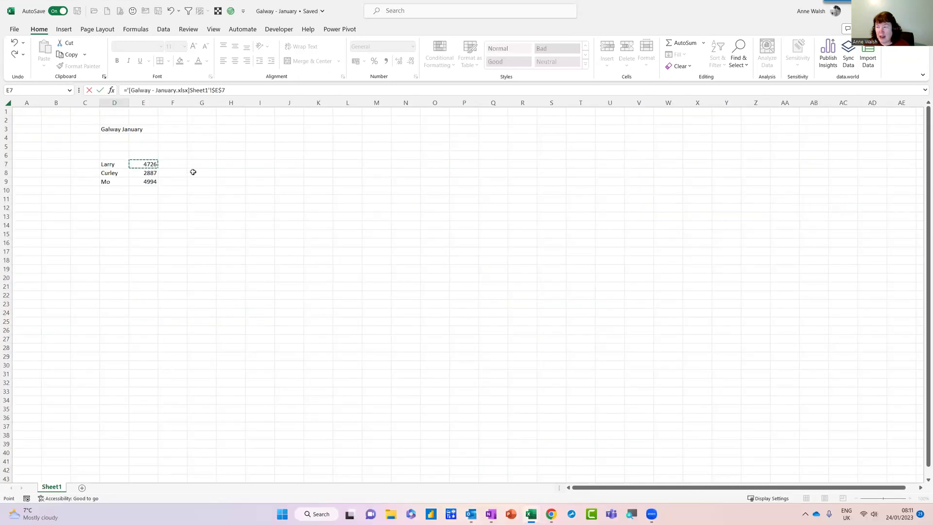
key("Return")
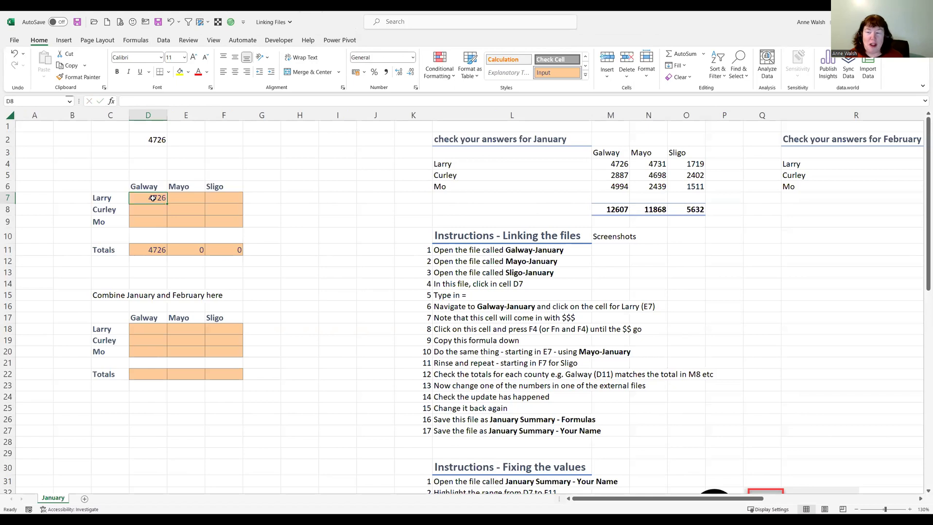
- Try to fill the absolute Galway link in D7 down to D9, and clear the filled copies again
left_click(153, 198)
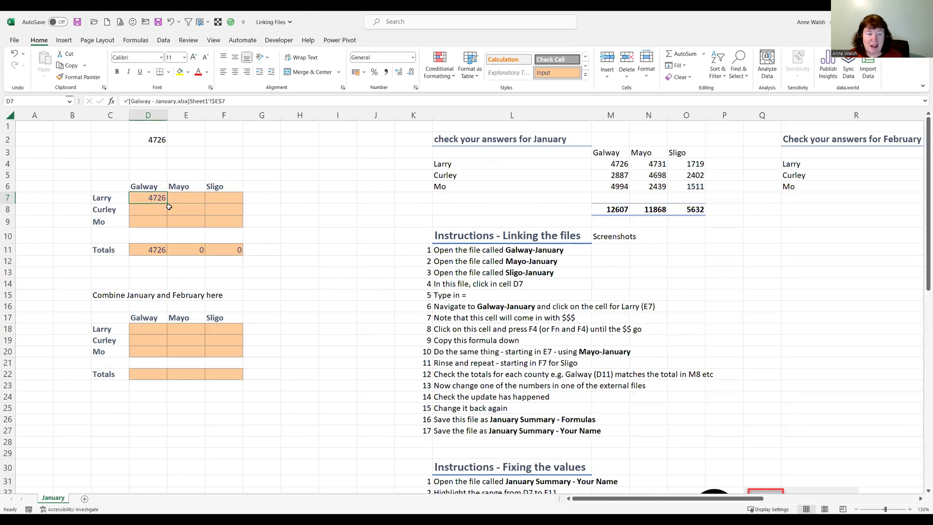
left_click_drag(167, 204, 164, 224)
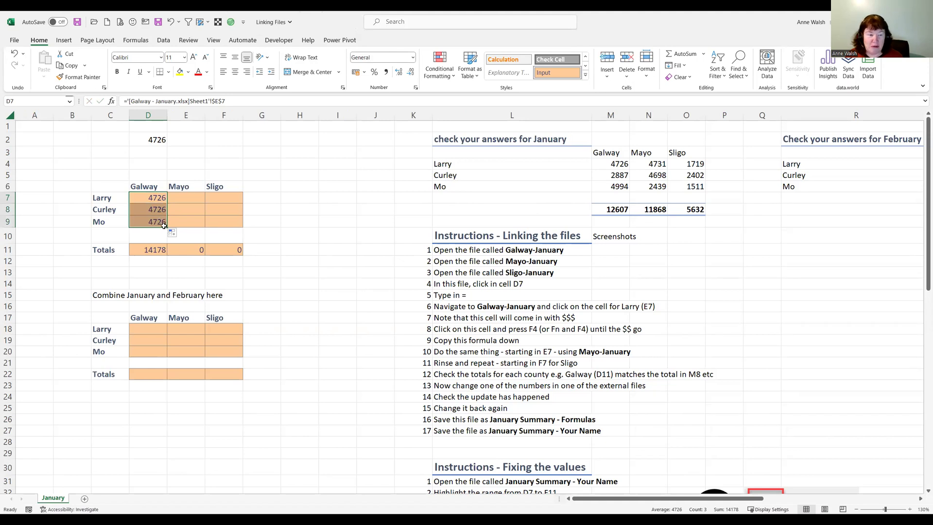
left_click_drag(164, 225, 166, 199)
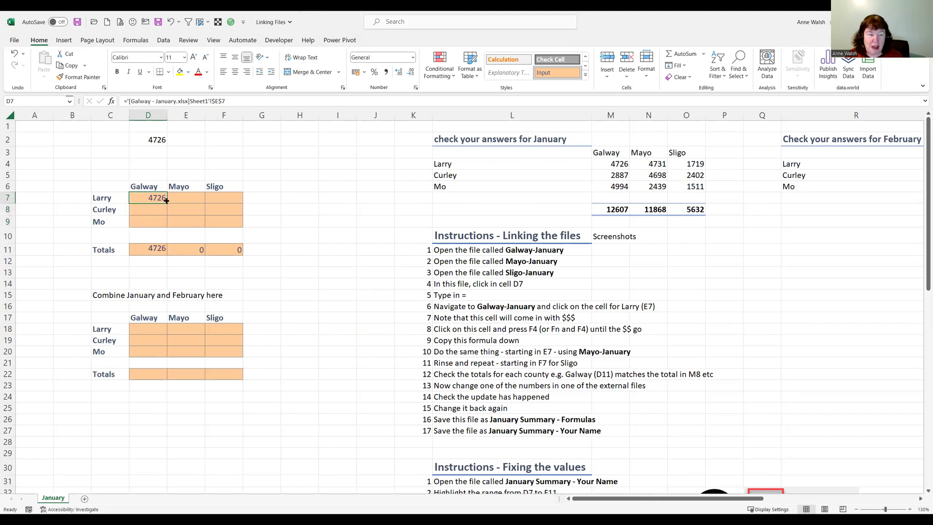
- Change the reference in the D7 link from absolute to relative (E7) and fill the formula down to D9
left_click_drag(212, 101, 120, 103)
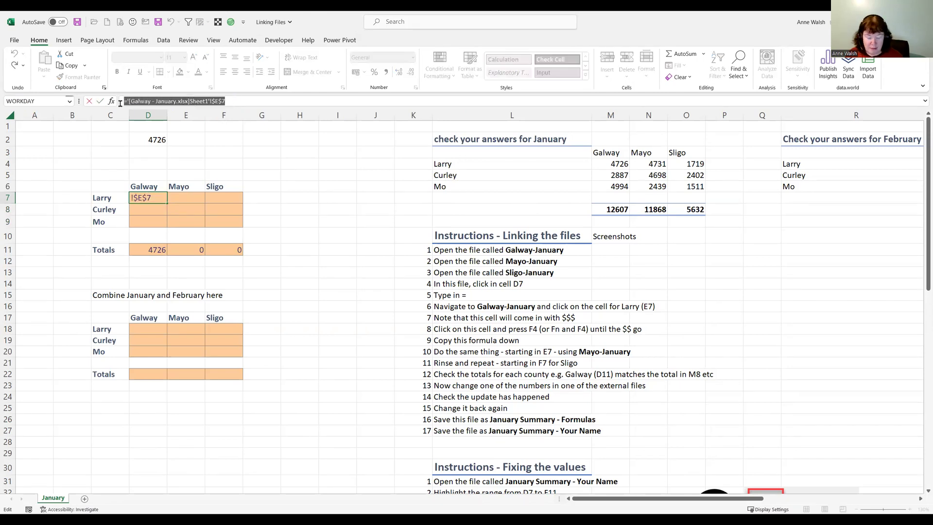
key("F4")
key("F4")
key("F4")
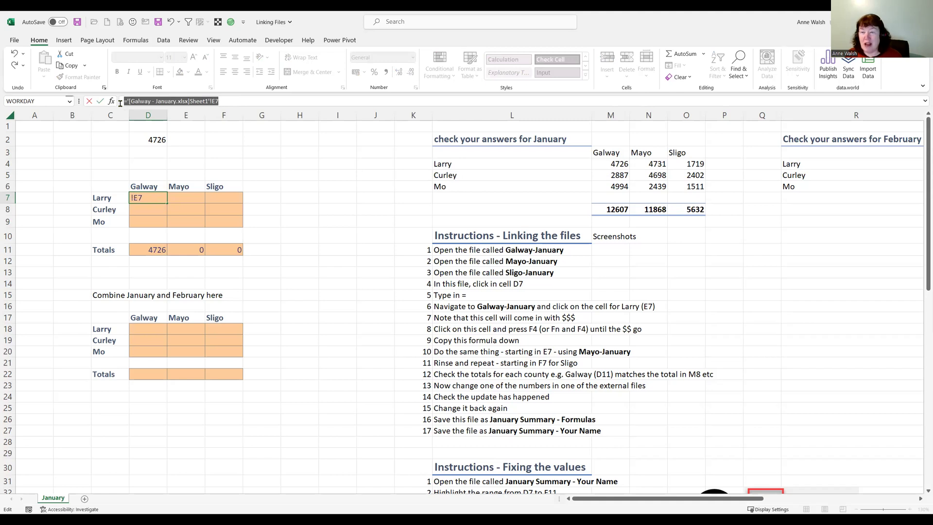
key("Return")
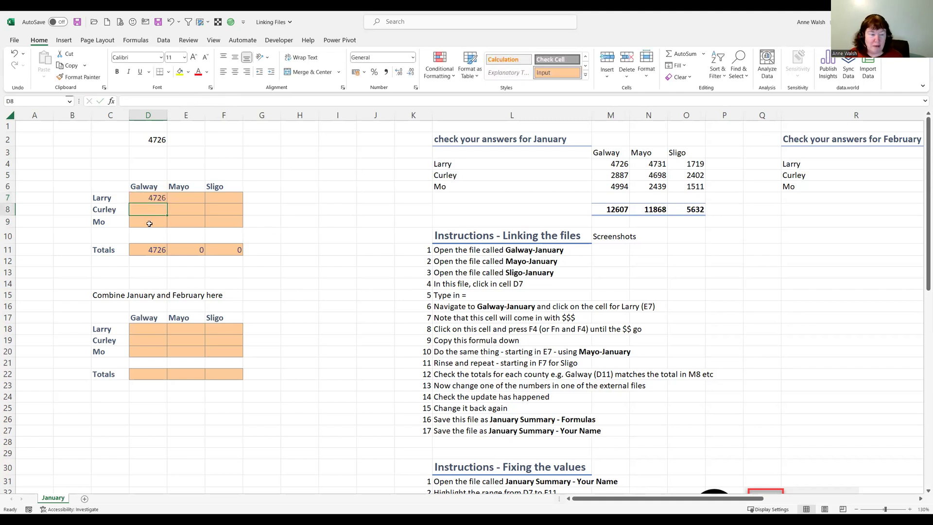
left_click(154, 199)
left_click_drag(168, 203, 186, 221)
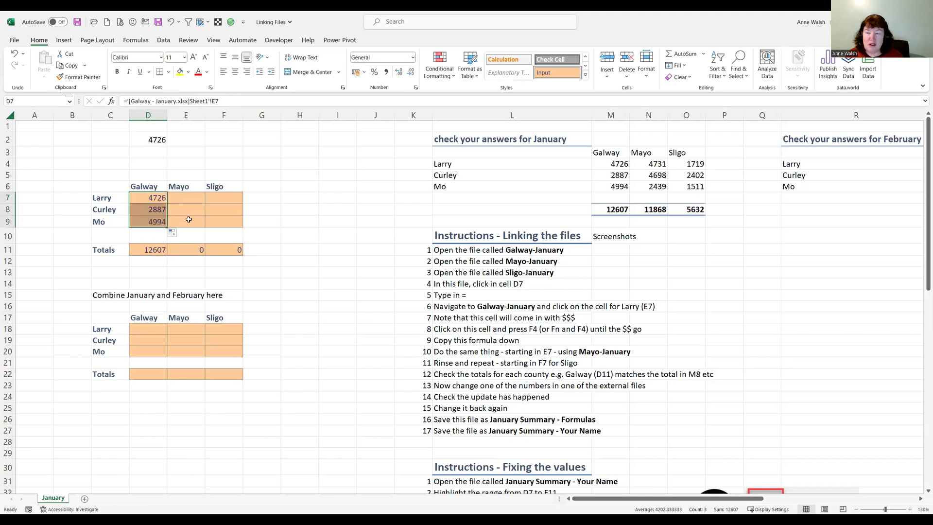
- Link E7 in the Mayo column to cell E7 of the Mayo - January workbook as a relative reference and fill down to E9
left_click(193, 195)
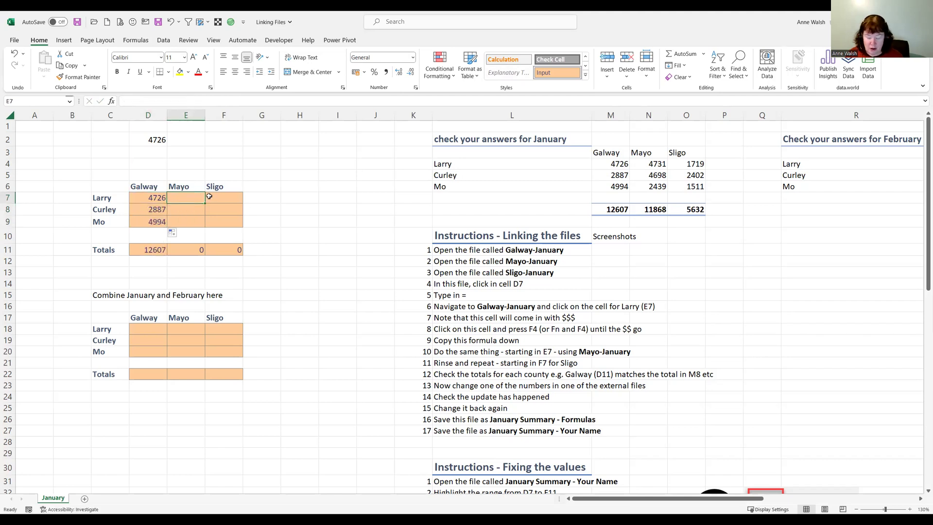
type("=")
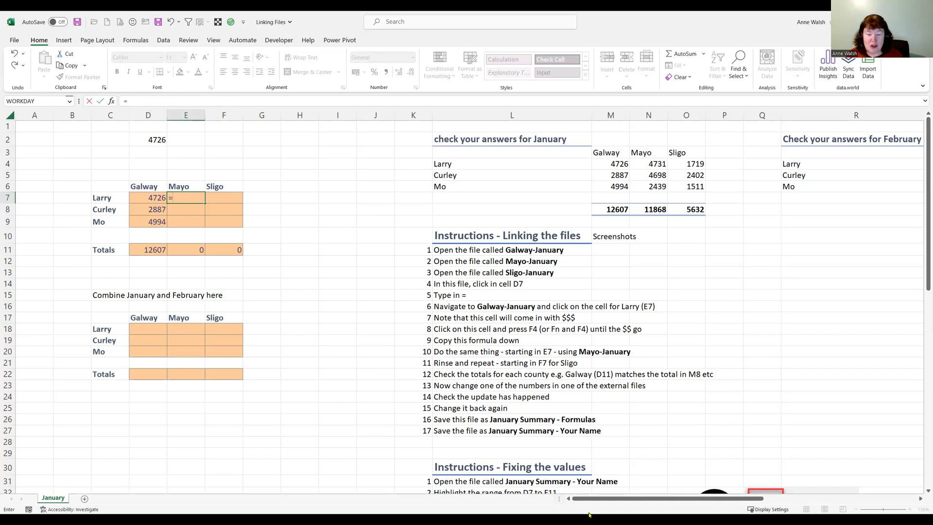
left_click(658, 481)
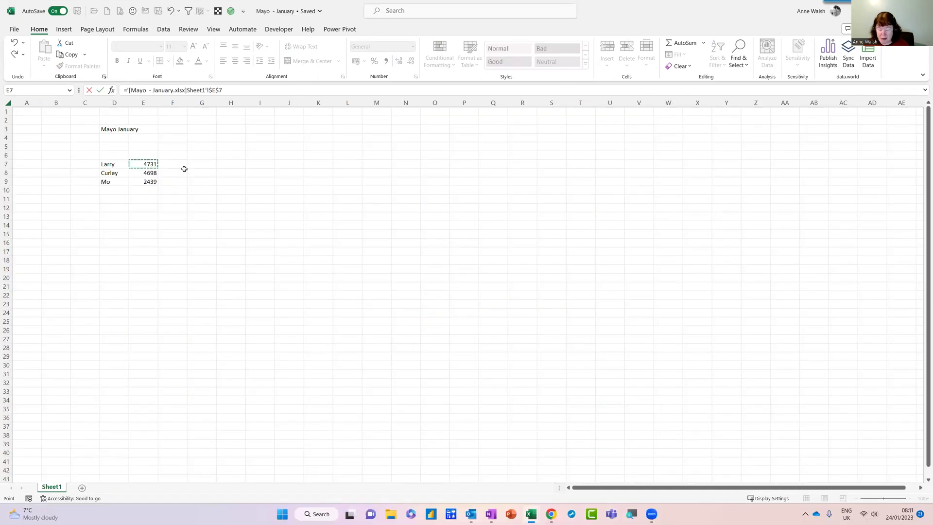
key("Return")
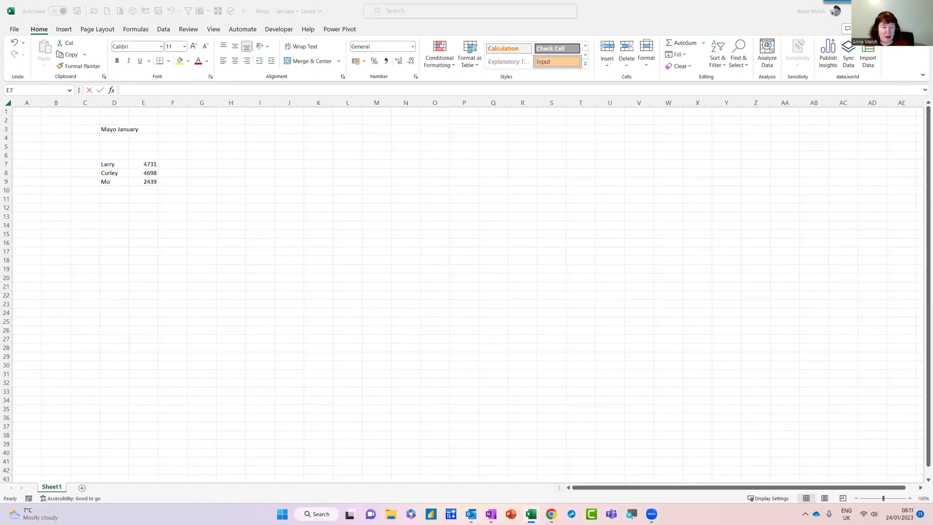
key("F2")
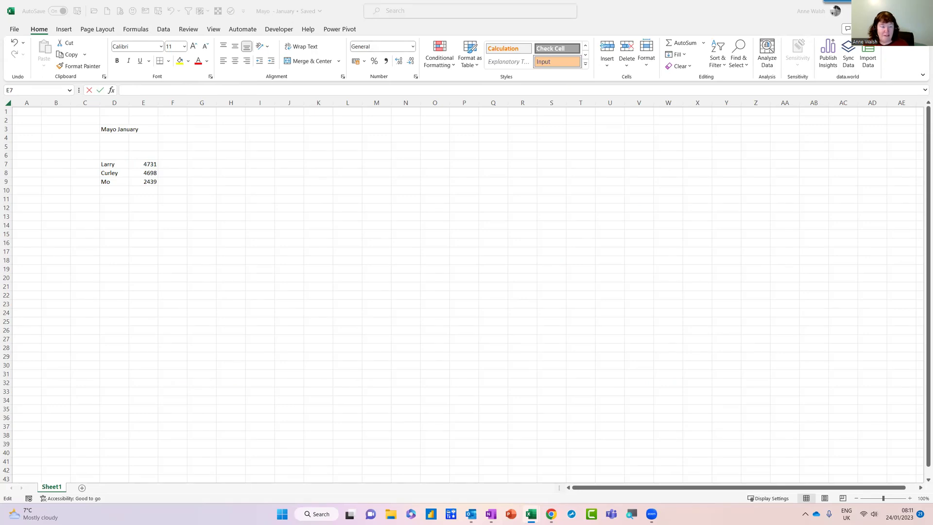
key("Return")
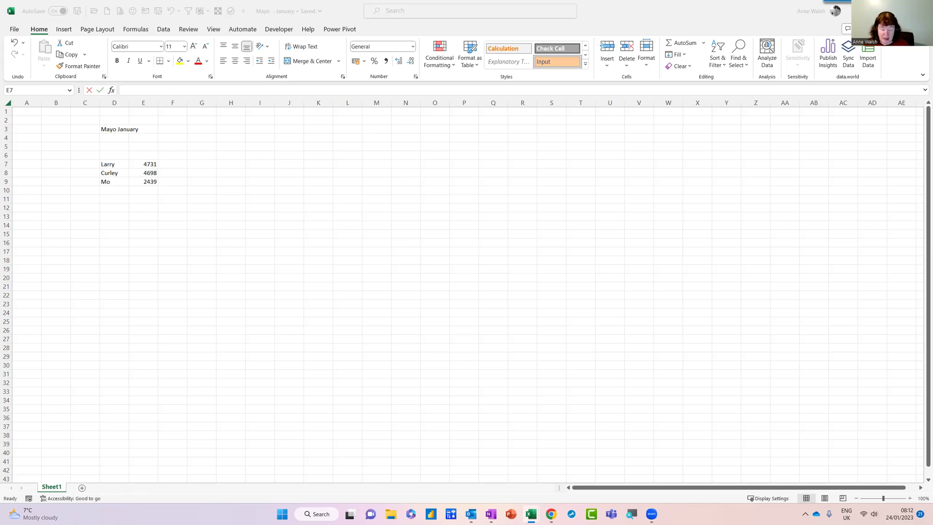
- Link F7 in the Sligo column to cell E7 of the Sligo - January workbook as a relative reference and fill down to F9
type("=")
key("ctrl+Tab")
left_click(155, 165)
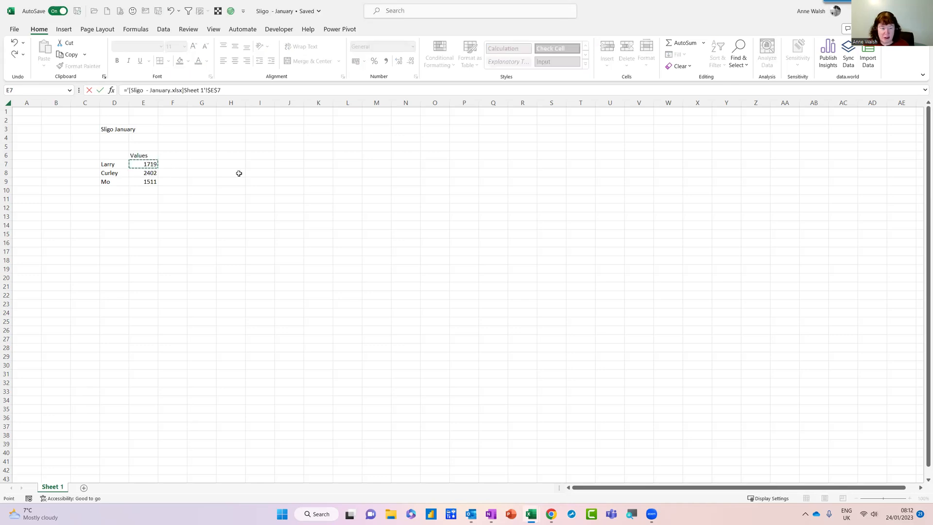
key("Return")
key("F2")
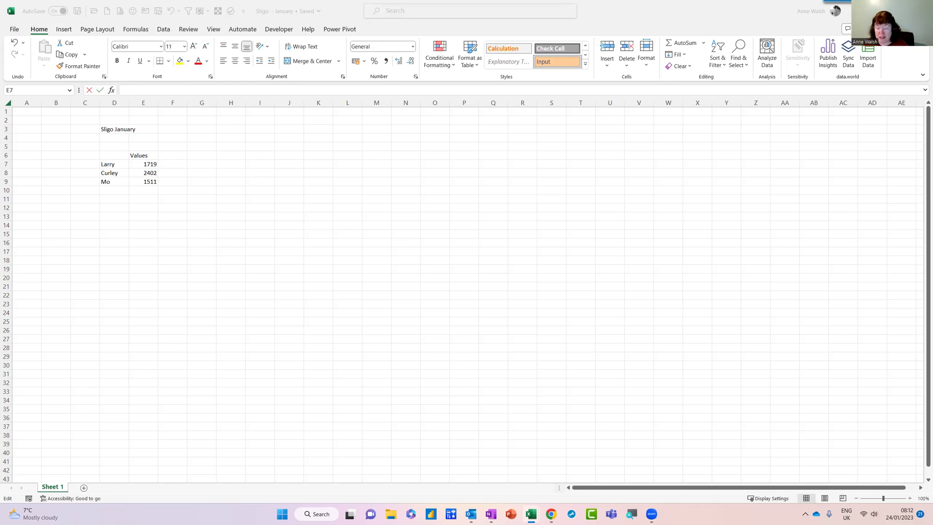
key("Escape")
key("F2")
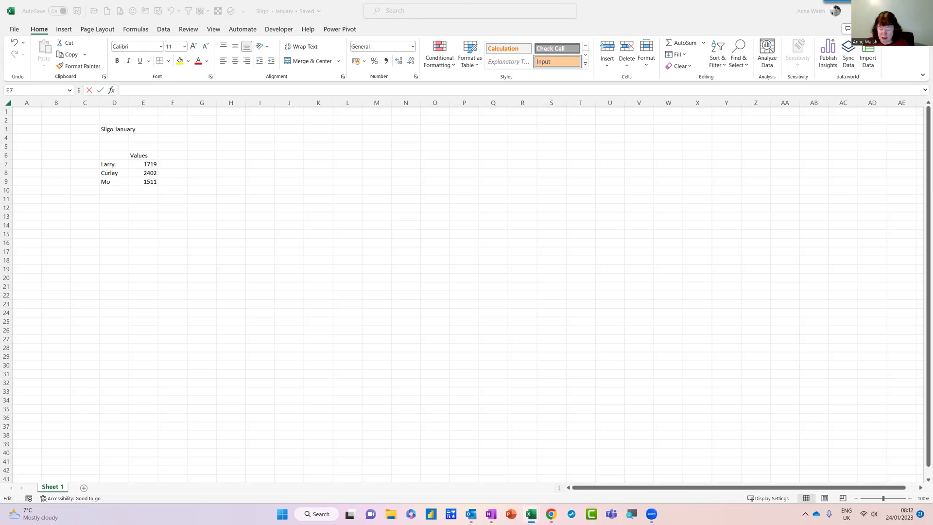
key("Escape")
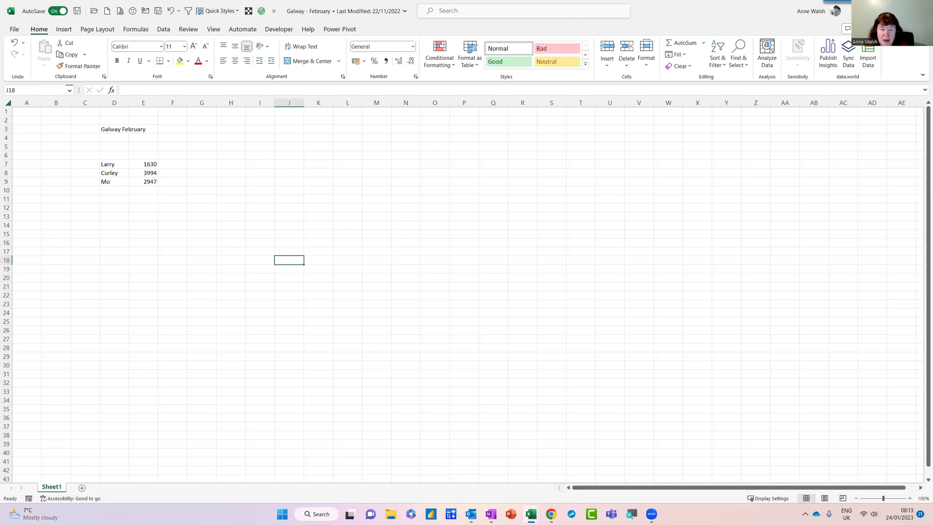
- Look at cell E7 in the Galway - February workbook and return to the Linking Files workbook
key("ctrl+w")
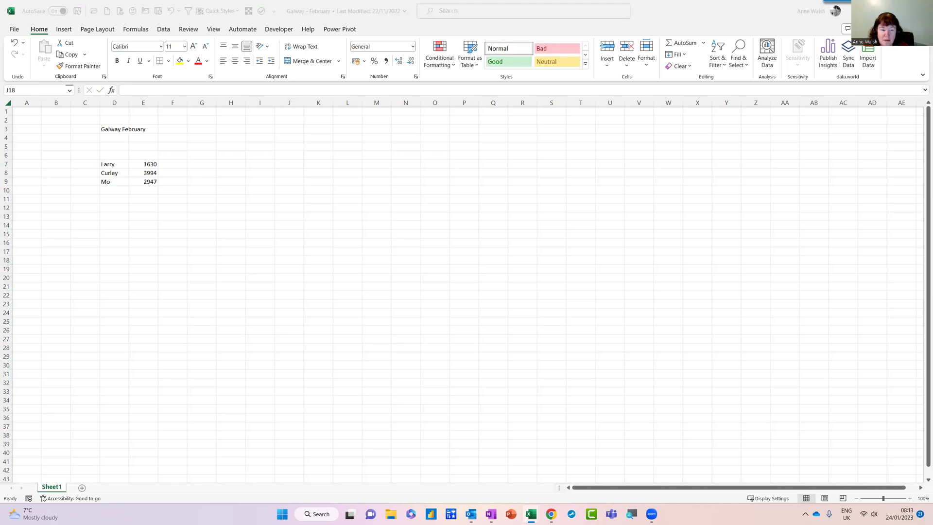
left_click(144, 164)
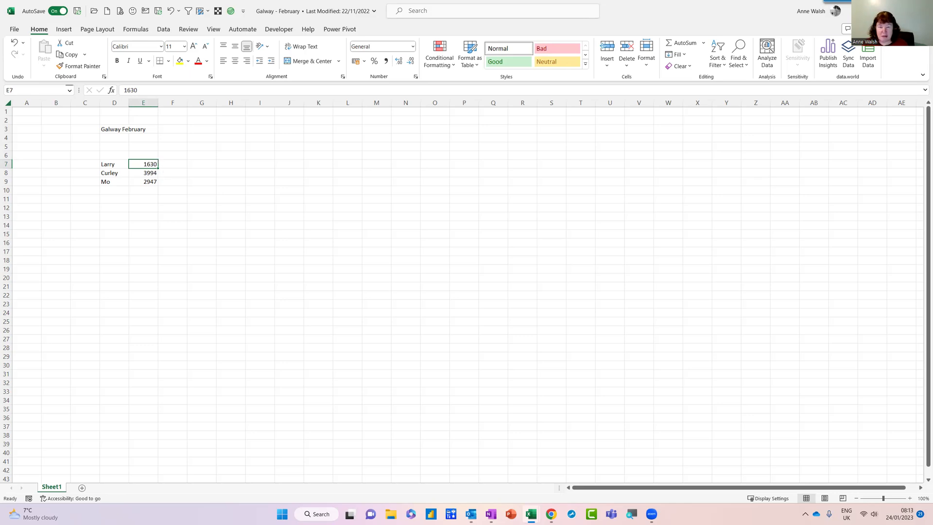
key("alt+F4")
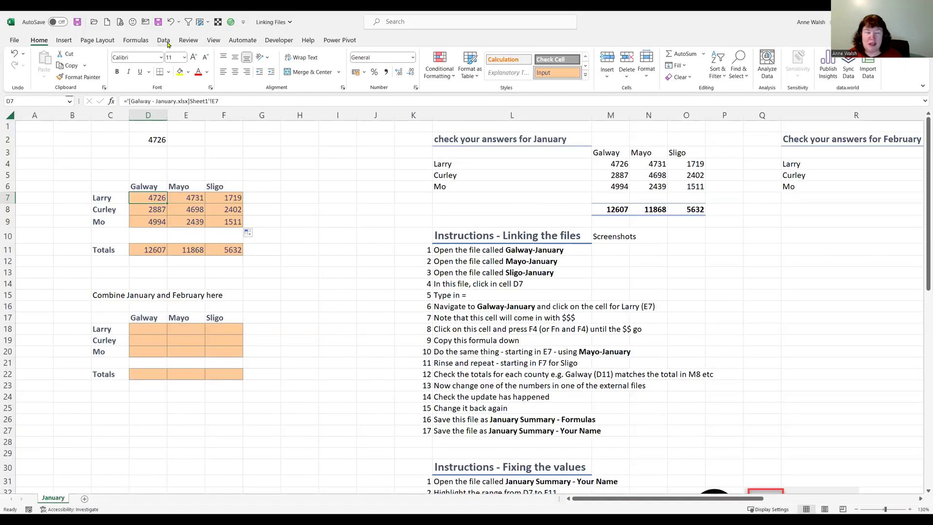
- Review the summary workbook's external links in Edit Links, examine the Galway - January.xlsx source and close the dialog
left_click(164, 40)
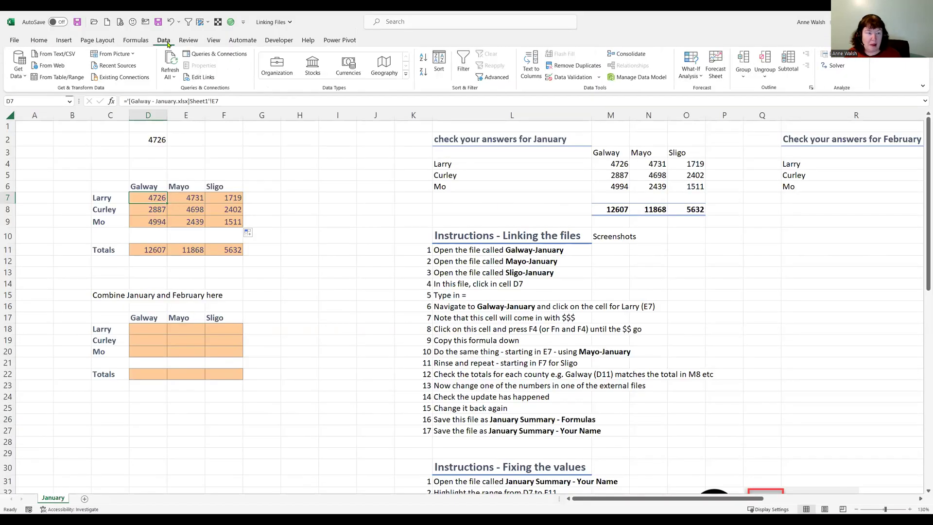
key("alt+Tab")
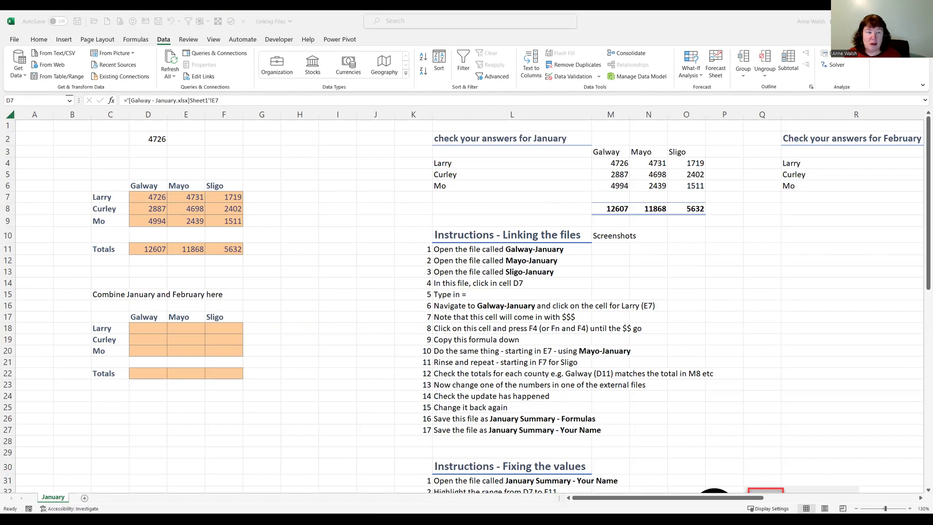
left_click(205, 82)
left_click(204, 79)
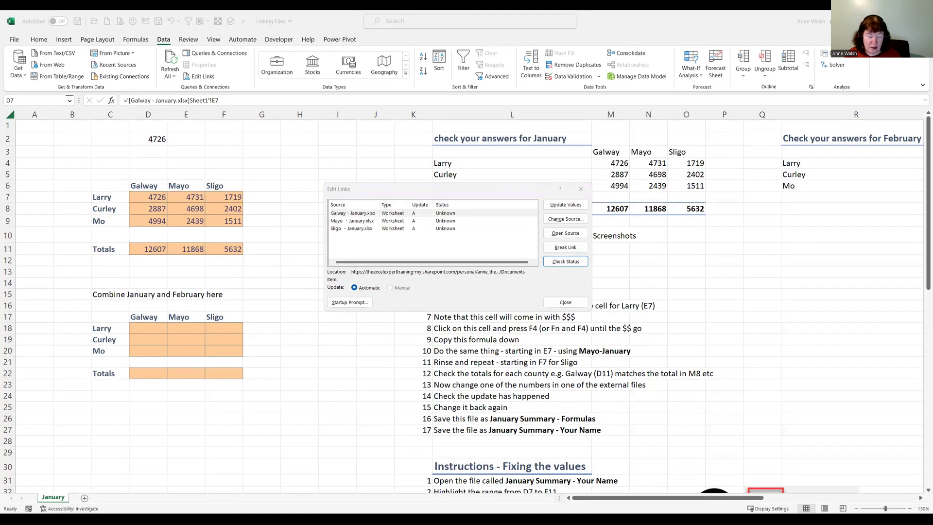
left_click(404, 213)
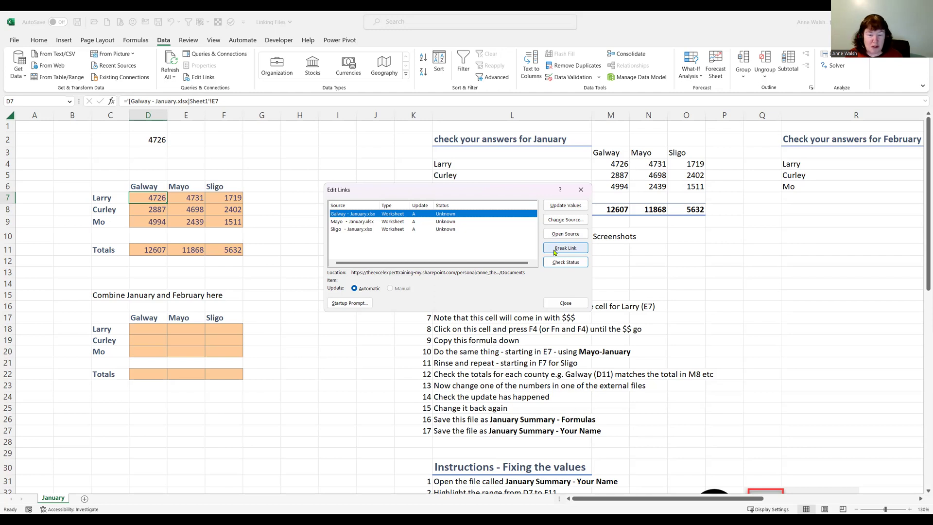
left_click(564, 303)
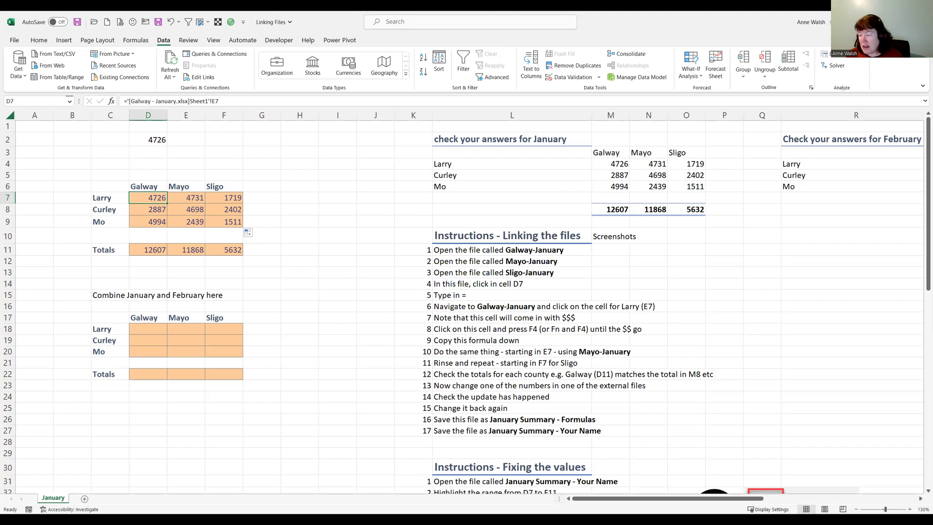
- Set cell E7 in the Galway - January workbook to 5000 and return to the summary to check the linked value in D7
left_click(585, 56)
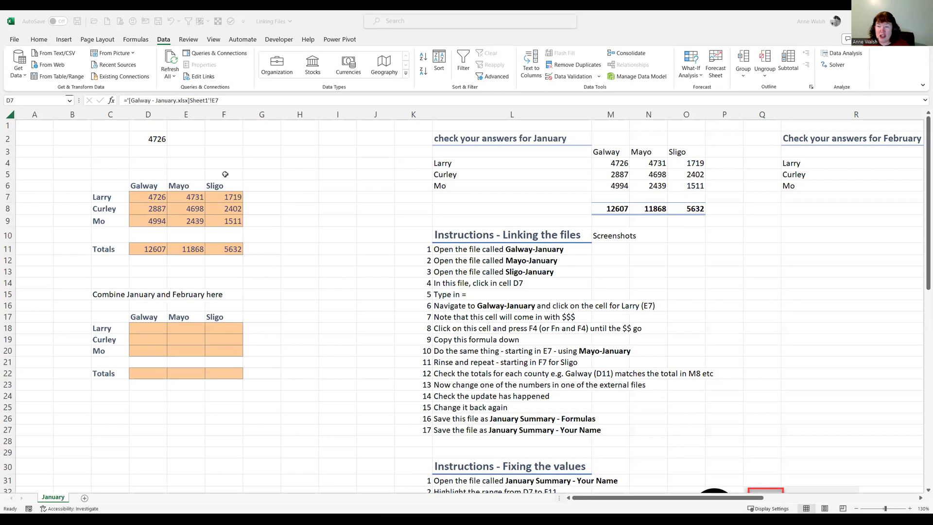
key("alt+Tab")
type("500")
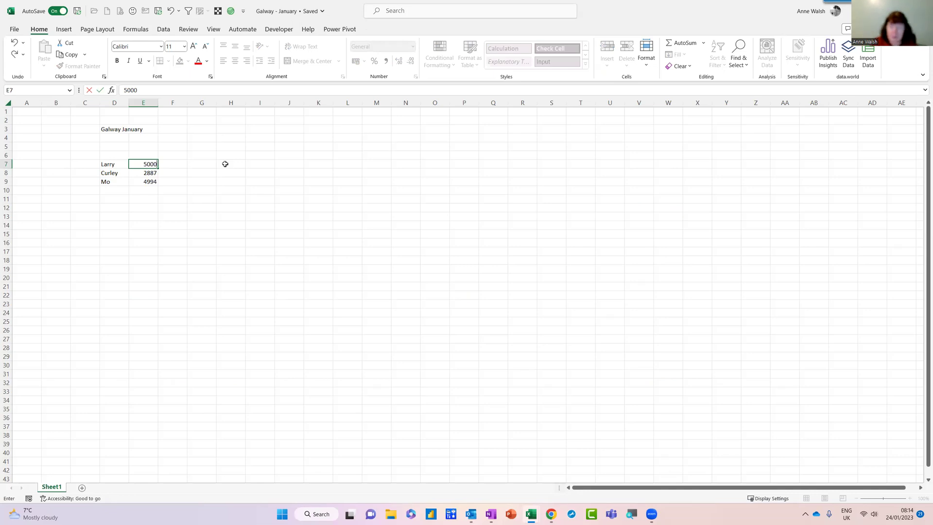
key("Return")
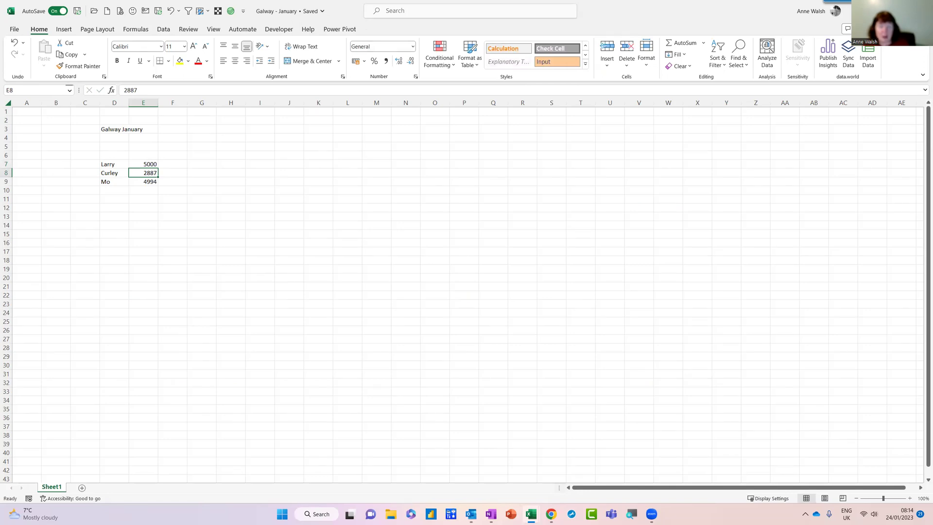
key("ctrl+w")
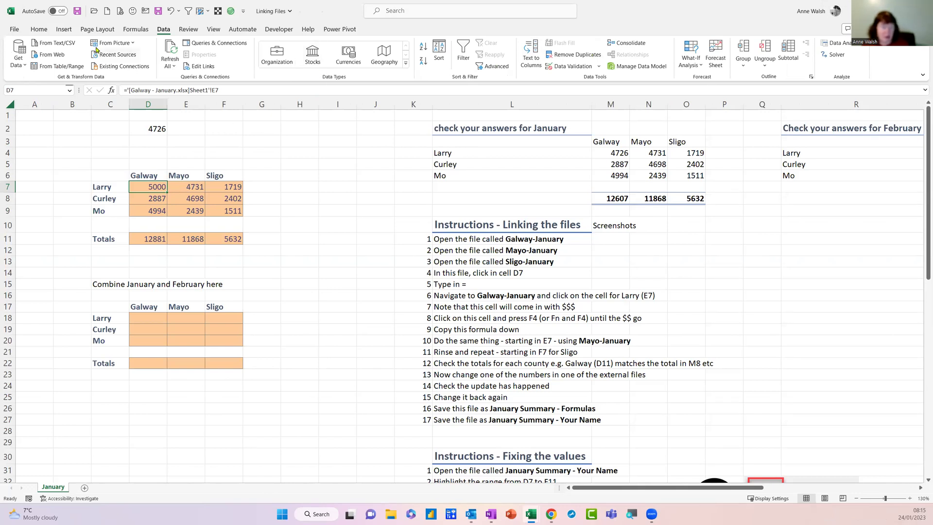
- Undo the change to E7 in the Galway - January workbook and go back to the January summary
left_click(171, 13)
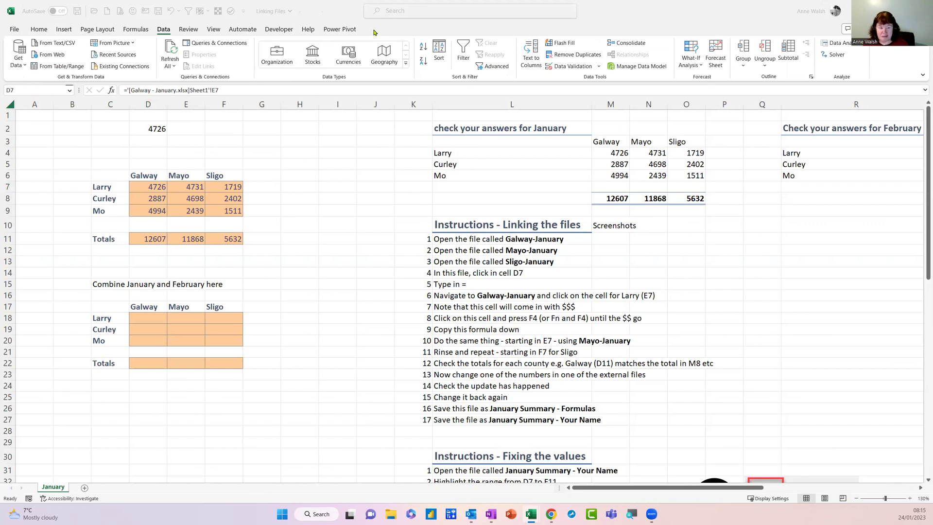
left_click(176, 198)
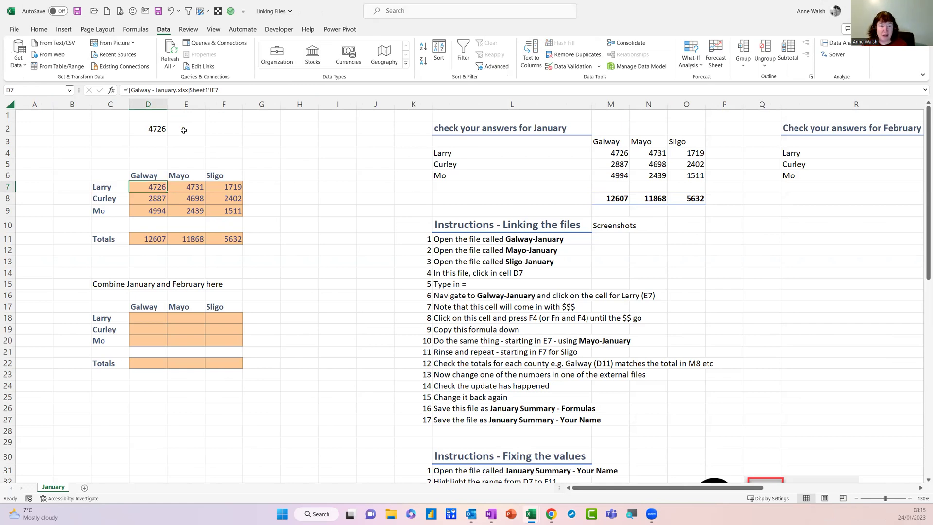
- Change the source of the Galway - January.xlsx link to the Galway - February workbook and close the links dialog
left_click(194, 70)
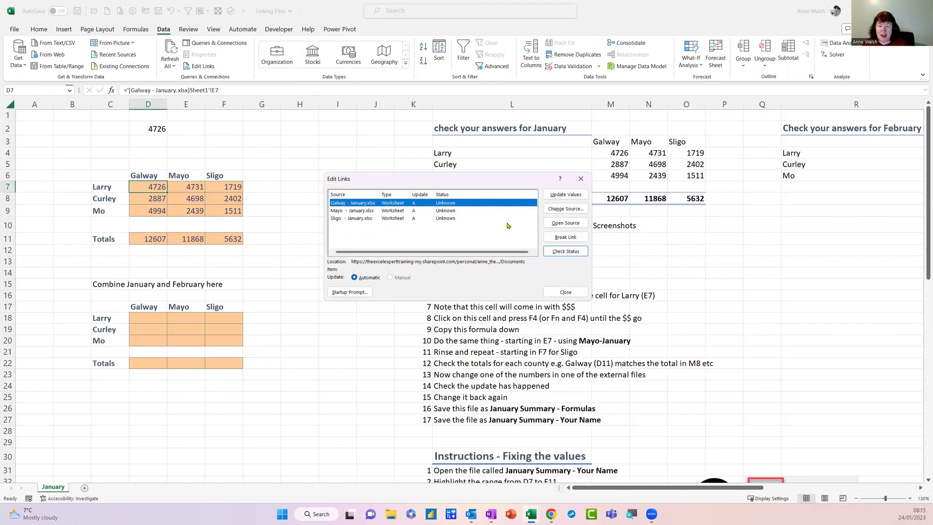
left_click(566, 209)
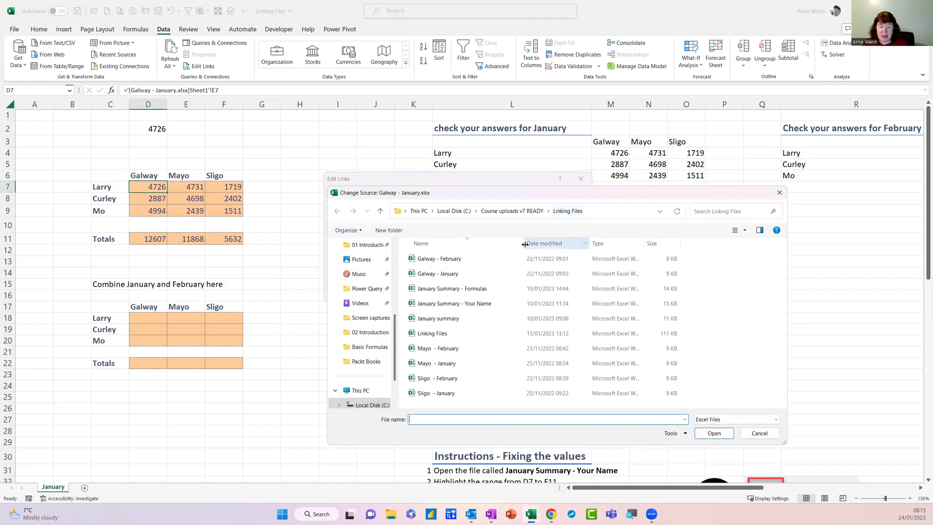
left_click(473, 261)
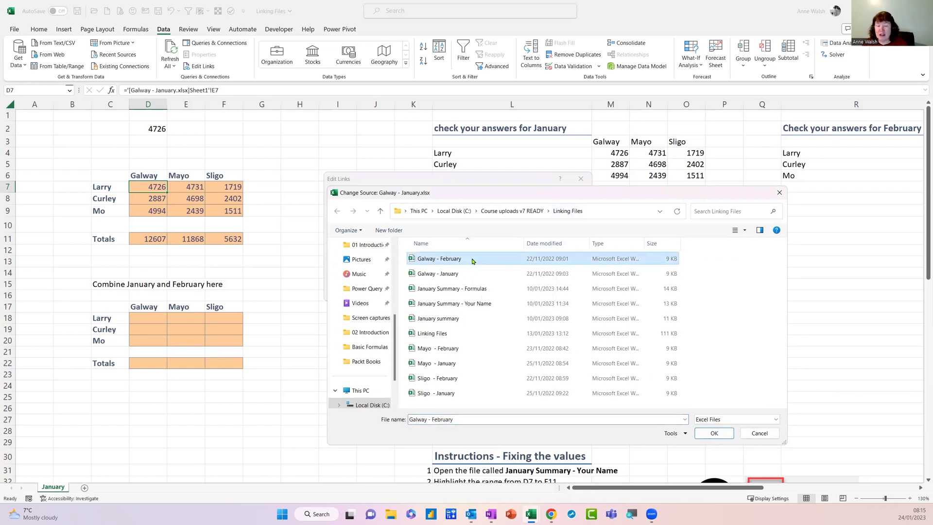
left_click(714, 434)
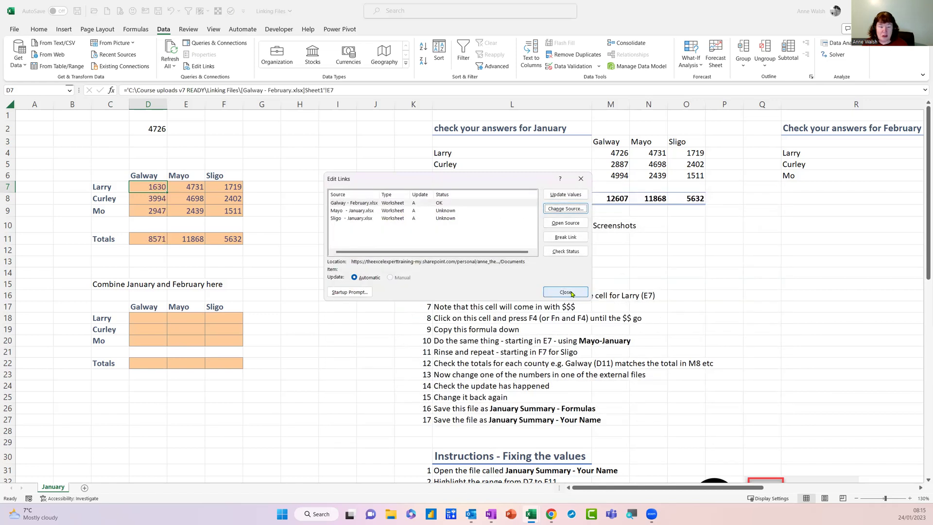
left_click(566, 293)
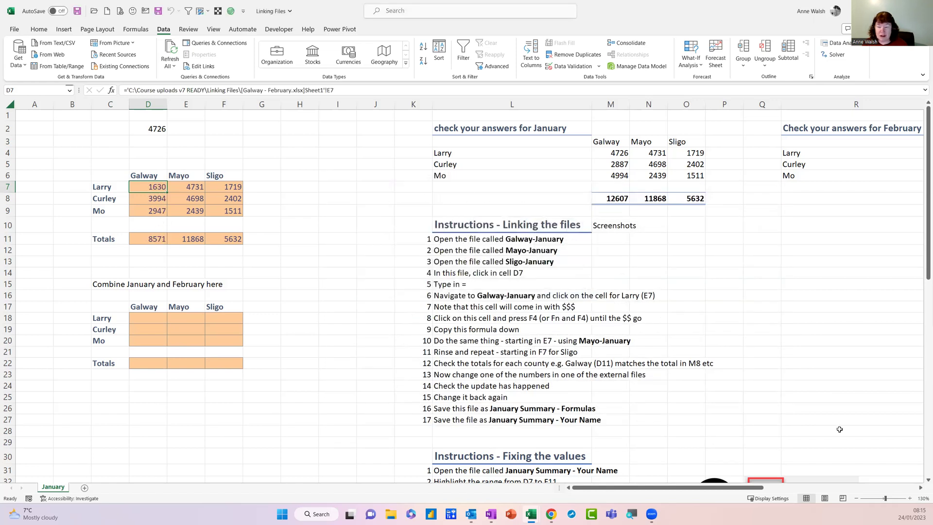
mouse_move(729, 489)
left_mouse_down()
mouse_move(761, 490)
mouse_move(732, 490)
left_mouse_up()
- Redirect the Mayo - January.xlsx link to the Mayo - February workbook and close the links dialog
left_click(194, 186)
left_click(208, 68)
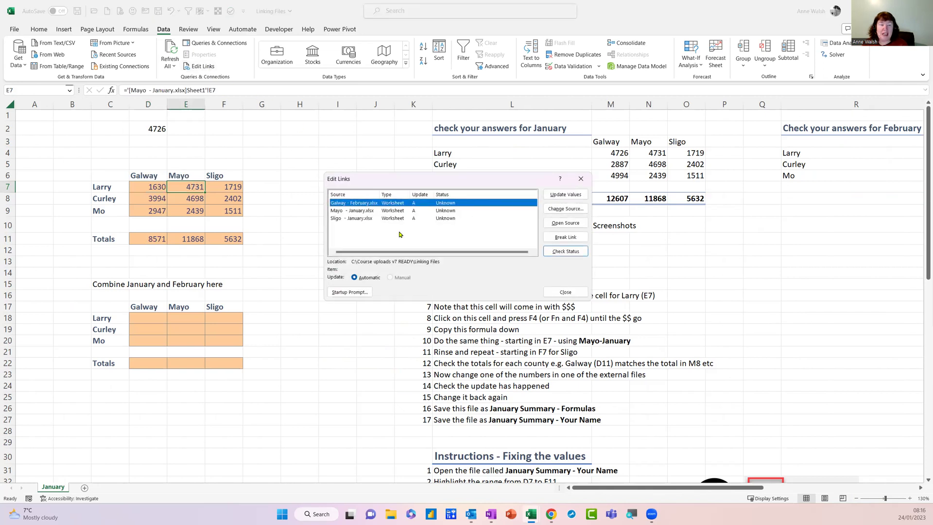
left_click(370, 214)
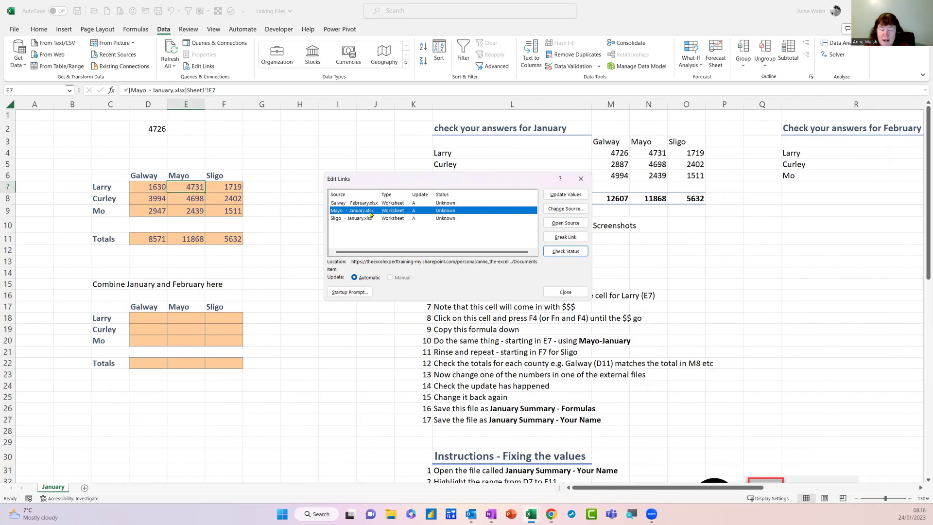
left_click(562, 210)
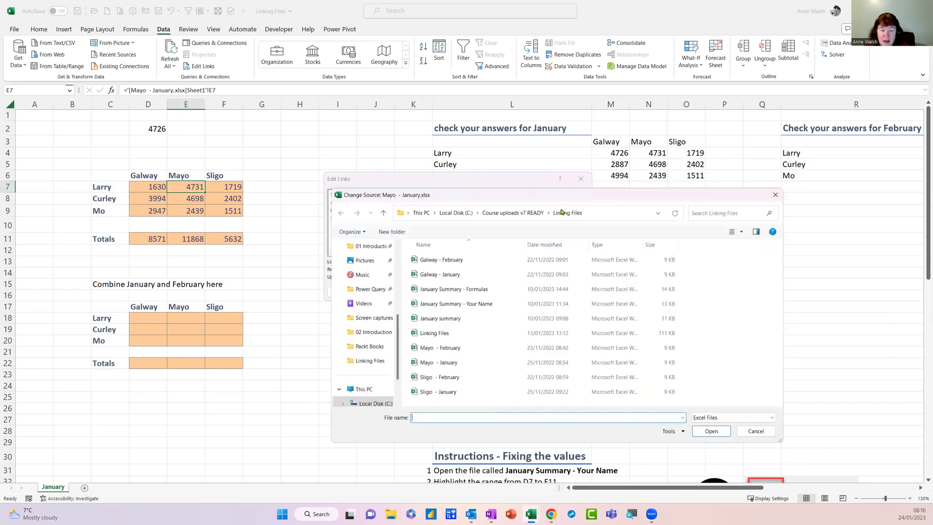
left_click(462, 350)
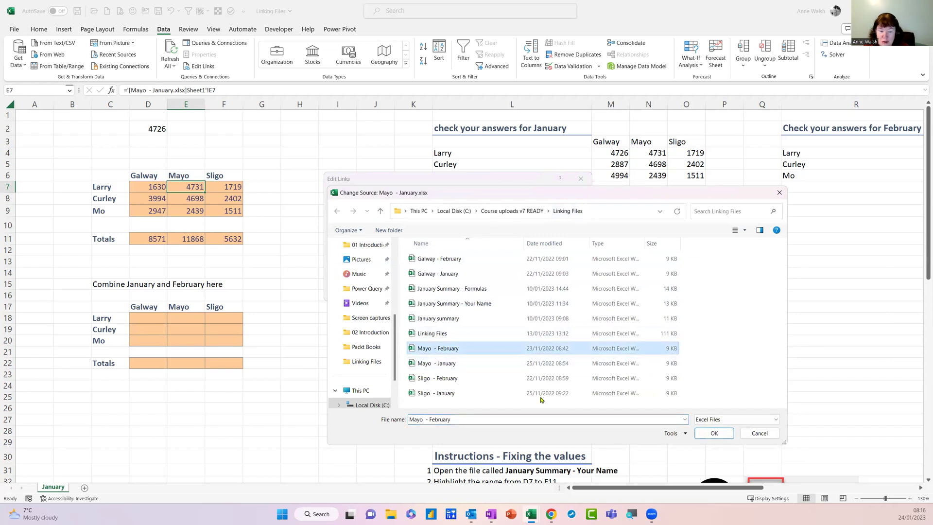
left_click(714, 433)
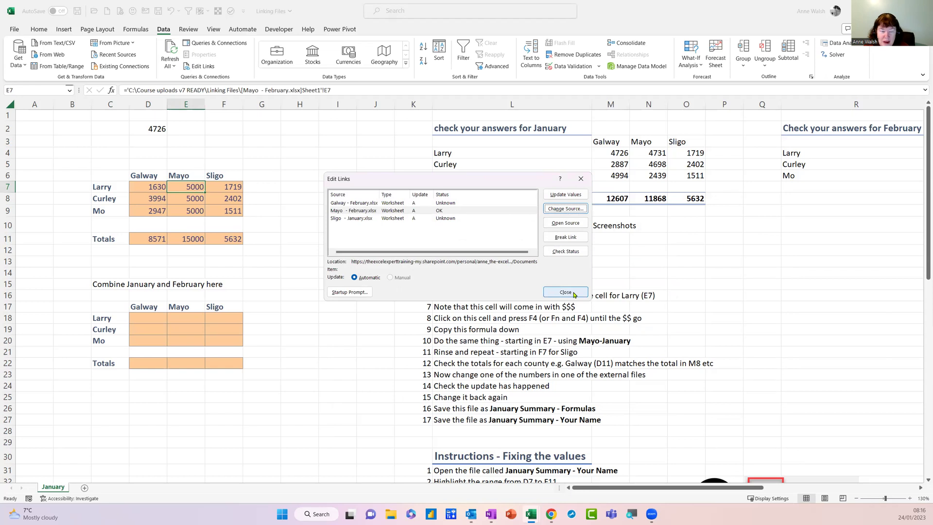
left_click(566, 292)
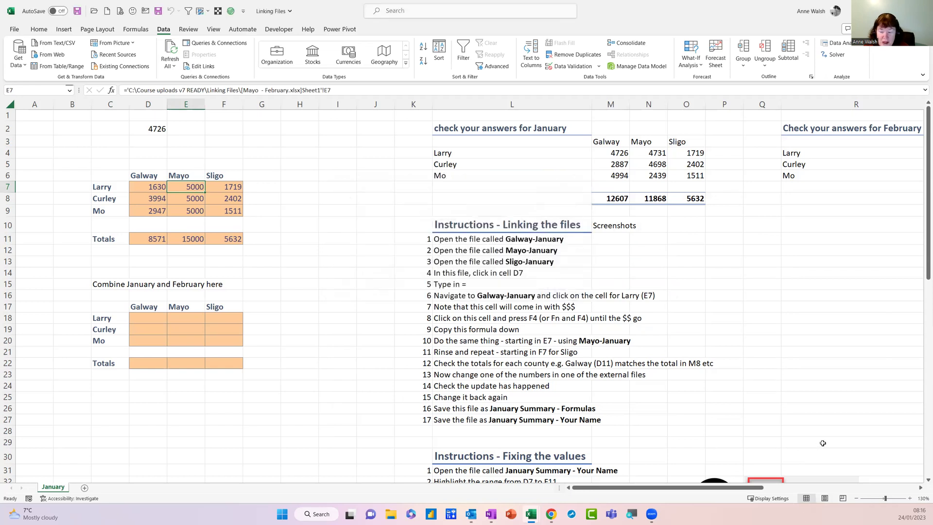
mouse_move(758, 487)
left_mouse_down()
mouse_move(781, 487)
mouse_move(757, 487)
left_mouse_up()
- Try to change the source of the Sligo - January.xlsx link to the Sligo - February workbook and close the links dialog
left_click(235, 186)
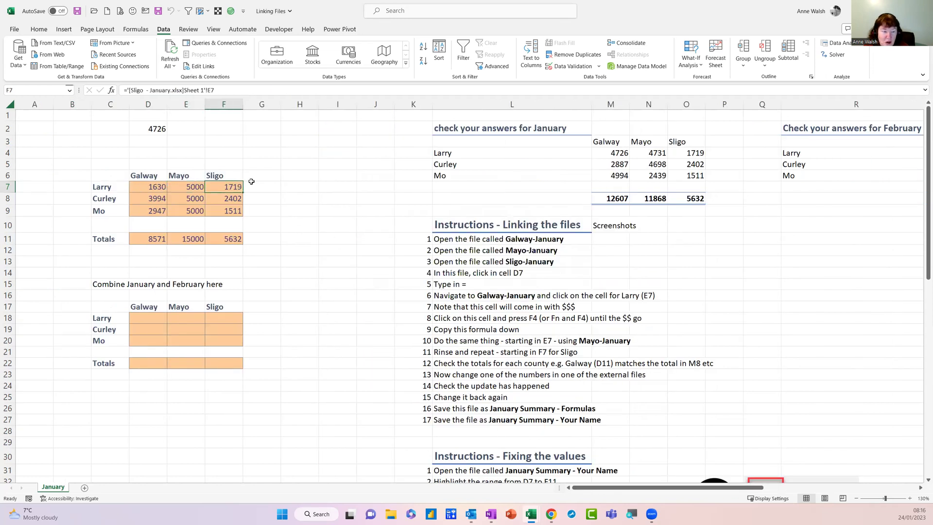
left_click(210, 68)
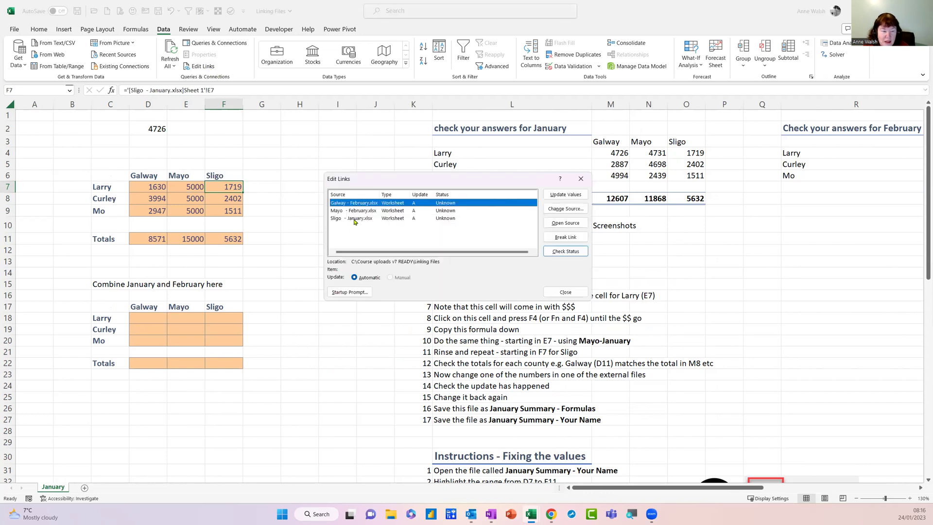
left_click(354, 219)
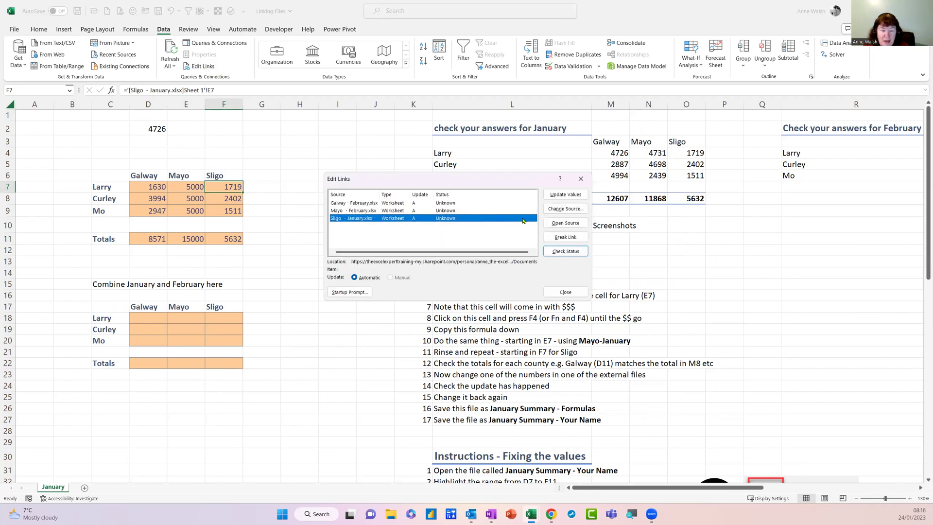
left_click(562, 210)
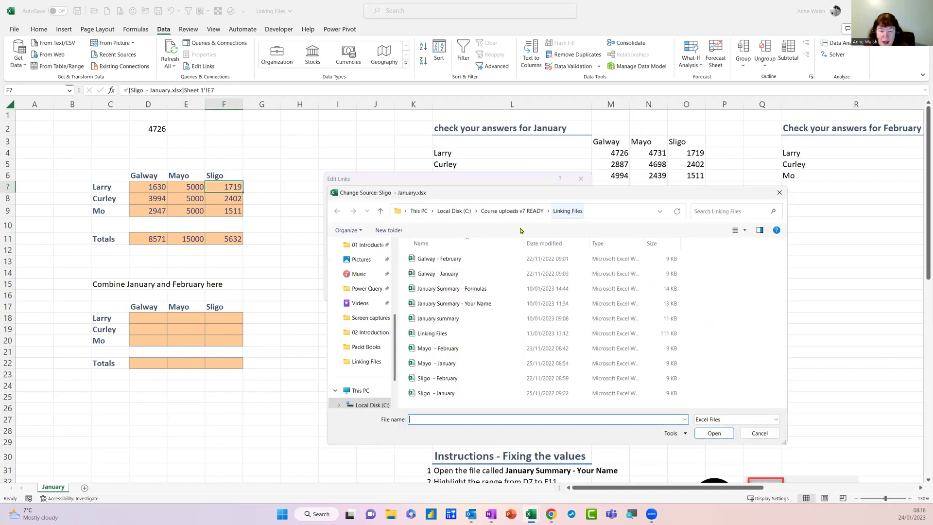
left_click(466, 382)
left_click(712, 433)
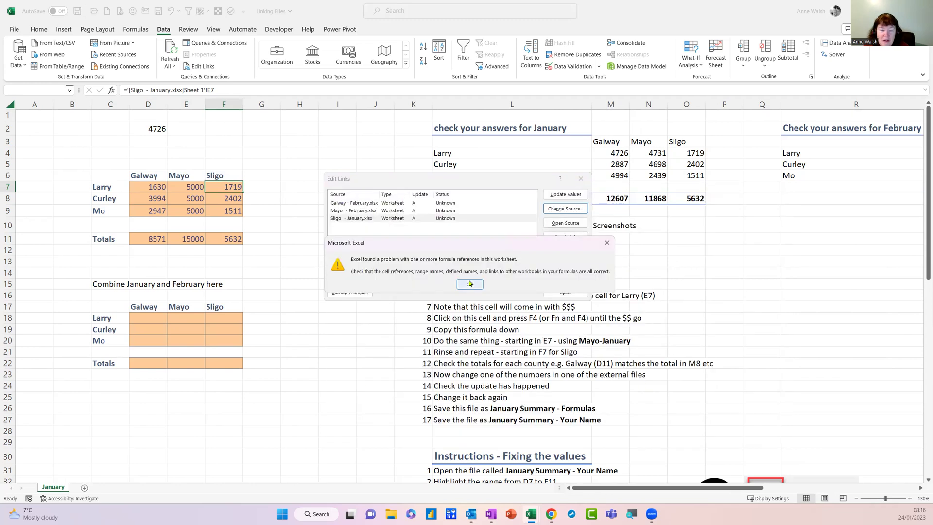
left_click(469, 284)
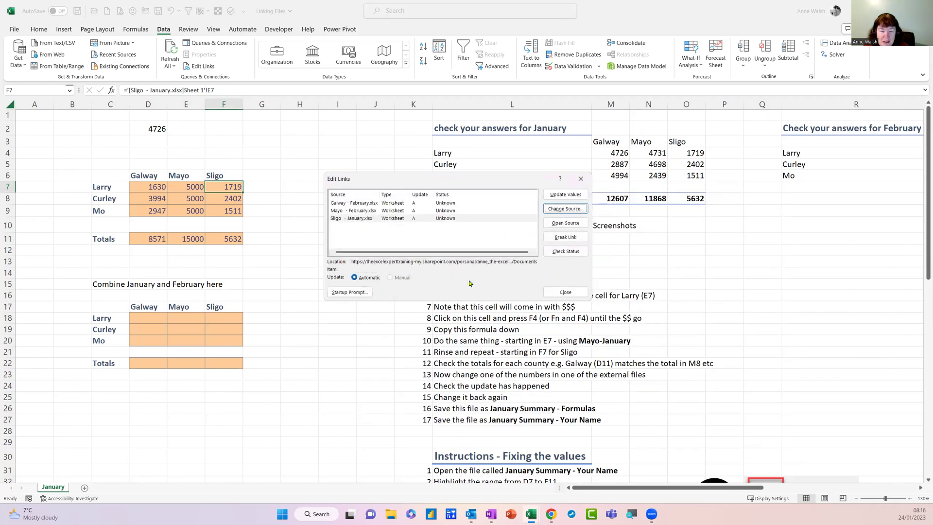
left_click(581, 179)
- Clear the Sligo cells F7:F9 and link F7 to cell E7 on Sheet1 of the Sligo - February workbook
left_click_drag(226, 185, 227, 210)
key("Delete")
left_click(223, 188)
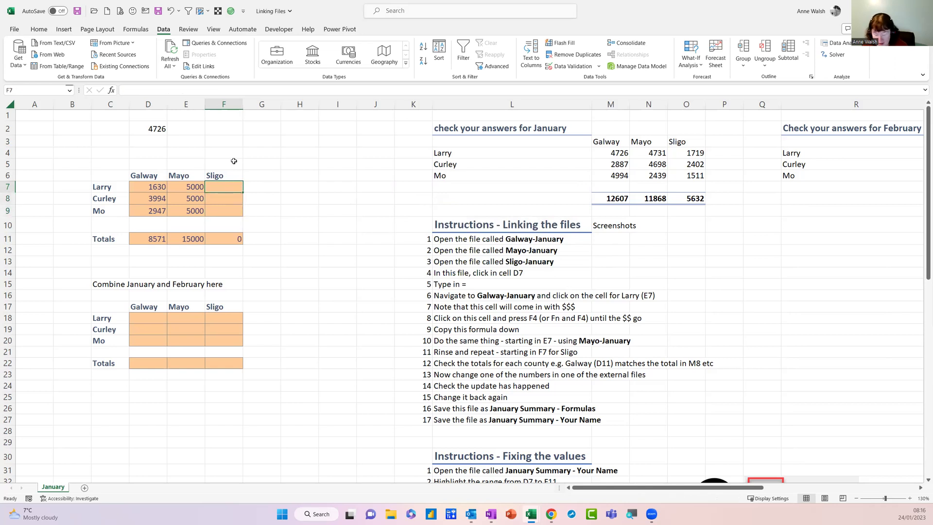
type("=")
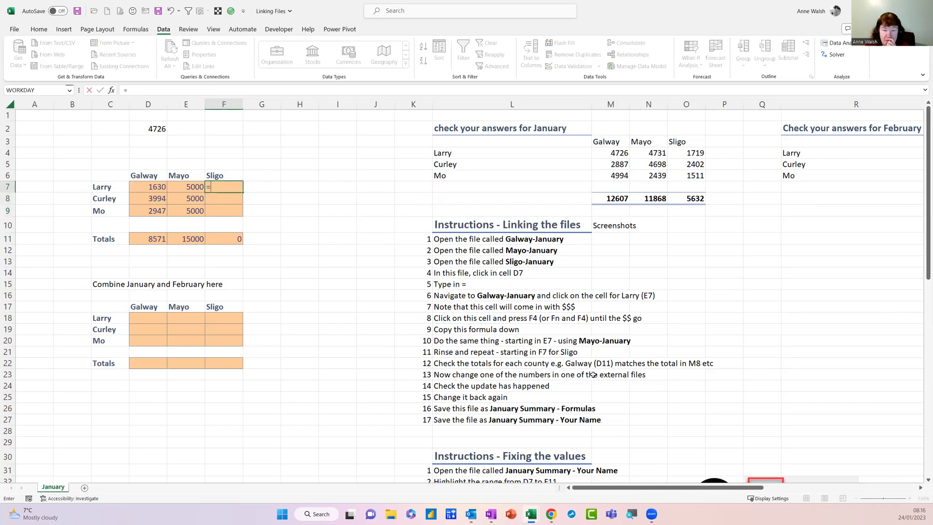
mouse_move(533, 514)
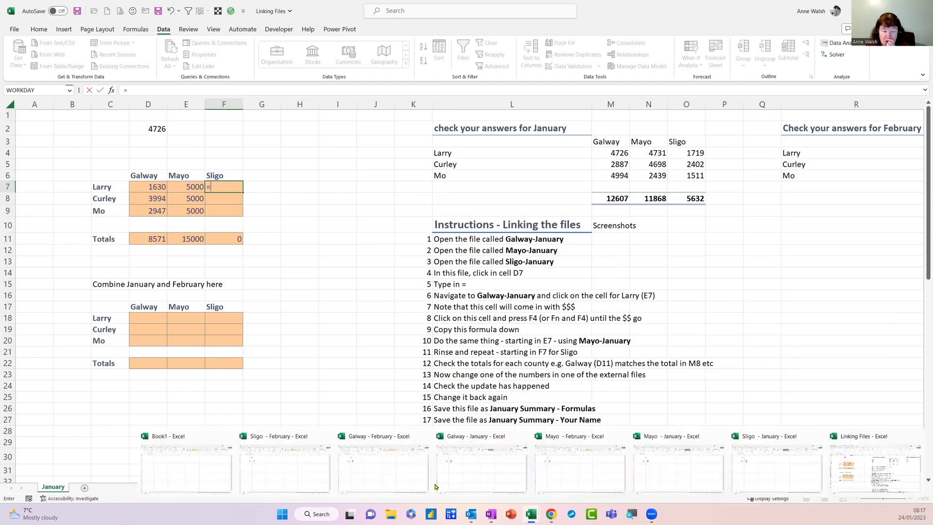
left_click(281, 472)
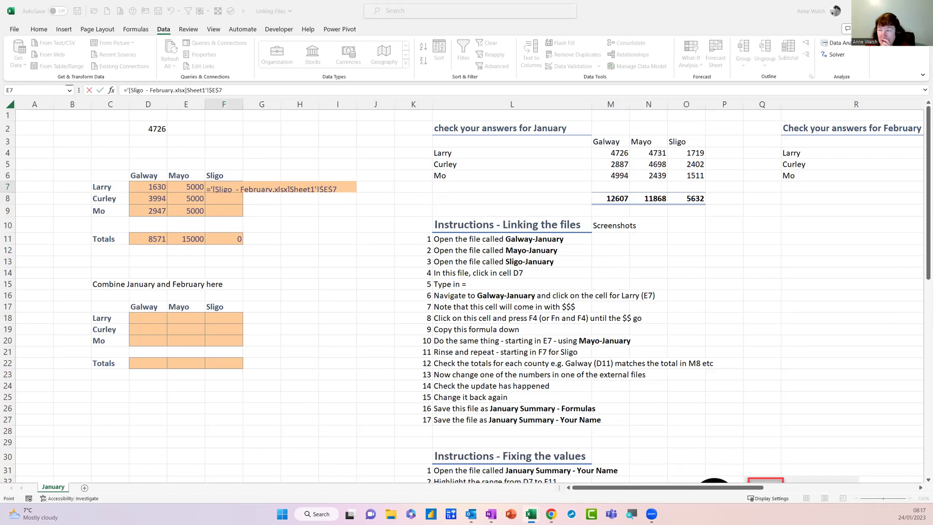
key("Return")
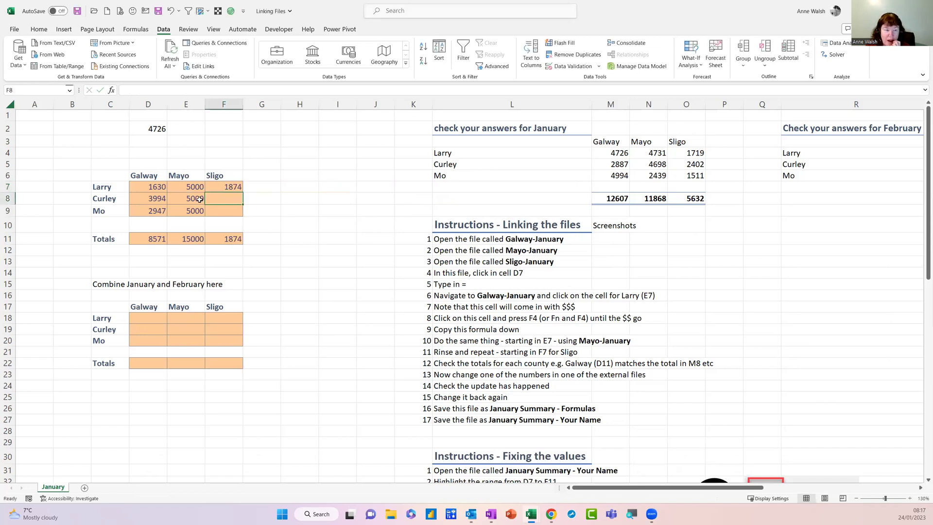
- Make the E7 reference in F7's Sligo - February link relative and copy the formula down to F9
left_click(229, 187)
left_click_drag(241, 90, 95, 90)
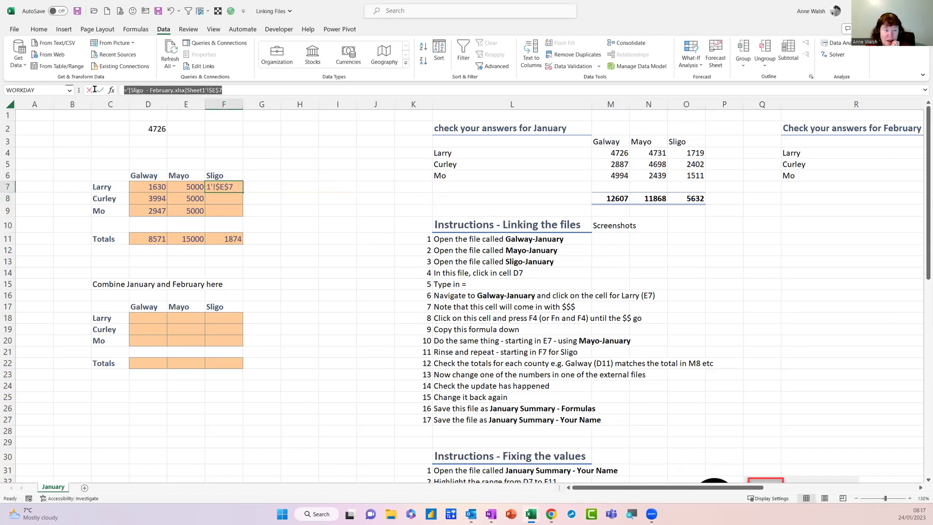
key("F4")
key("F4")
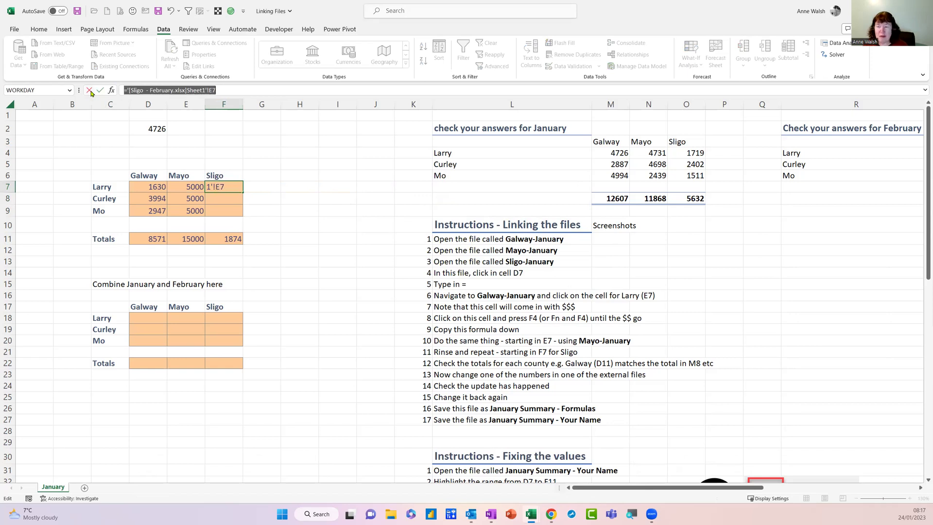
key("Return")
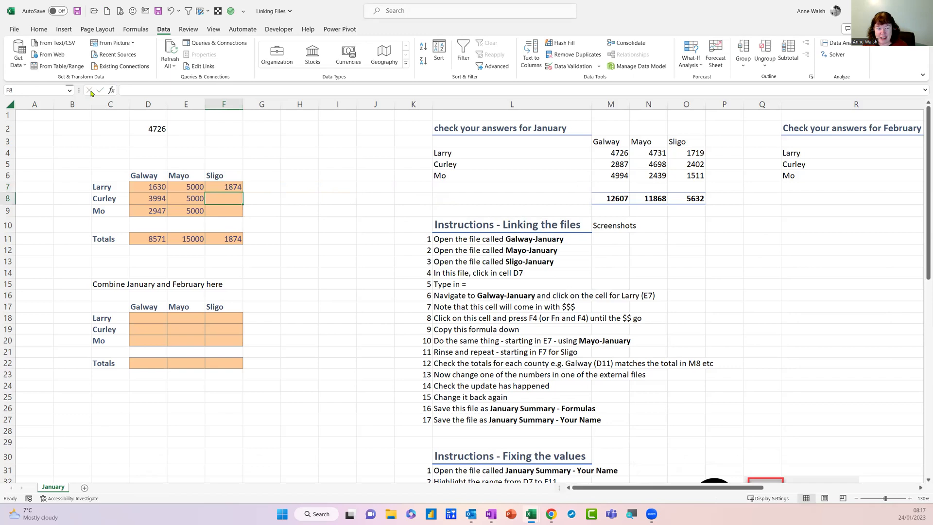
left_click(222, 187)
left_click_drag(242, 193, 244, 216)
mouse_move(751, 488)
left_mouse_down()
mouse_move(787, 488)
mouse_move(744, 487)
left_mouse_up()
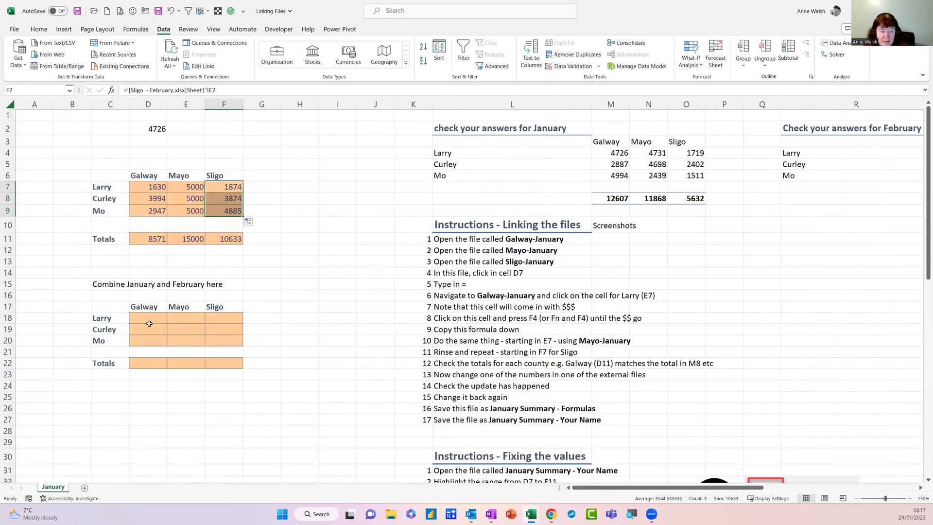
left_click(148, 318)
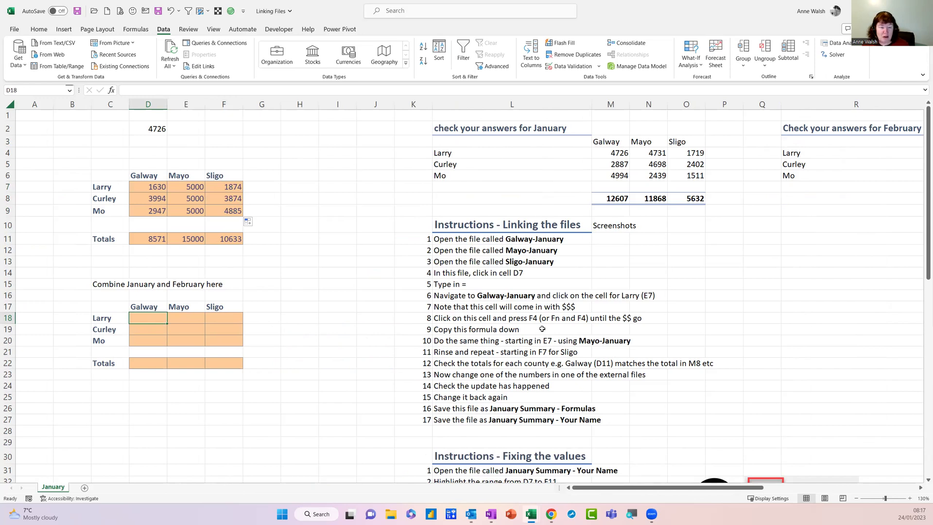
scroll(543, 329, "down", 1)
scroll(543, 329, "up", 1)
- Copy the linked Galway, Mayo and Sligo figures in D7:F9
left_click_drag(149, 185, 211, 210)
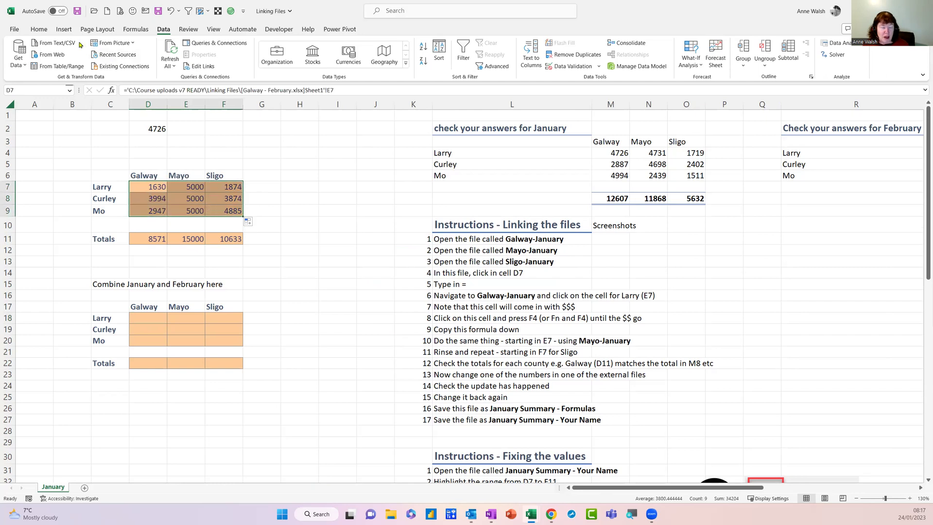
left_click(39, 29)
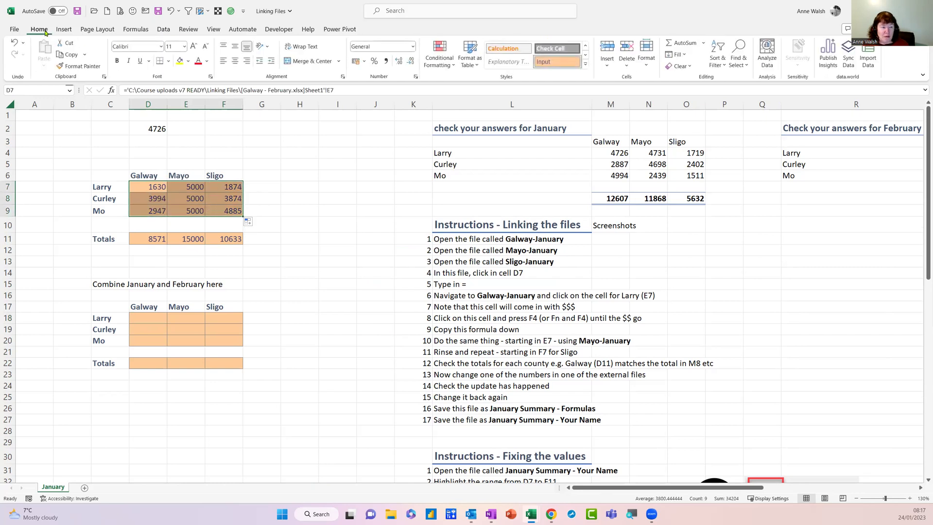
left_click(68, 55)
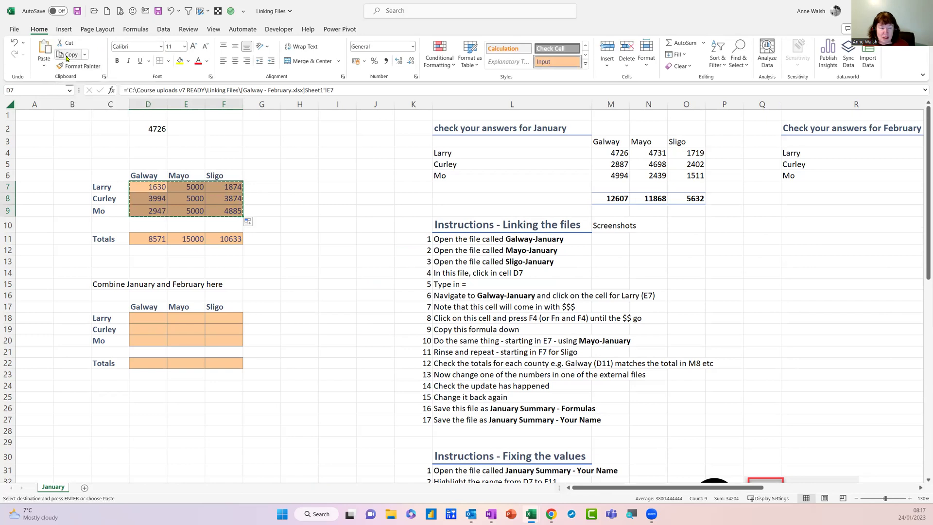
left_click(44, 64)
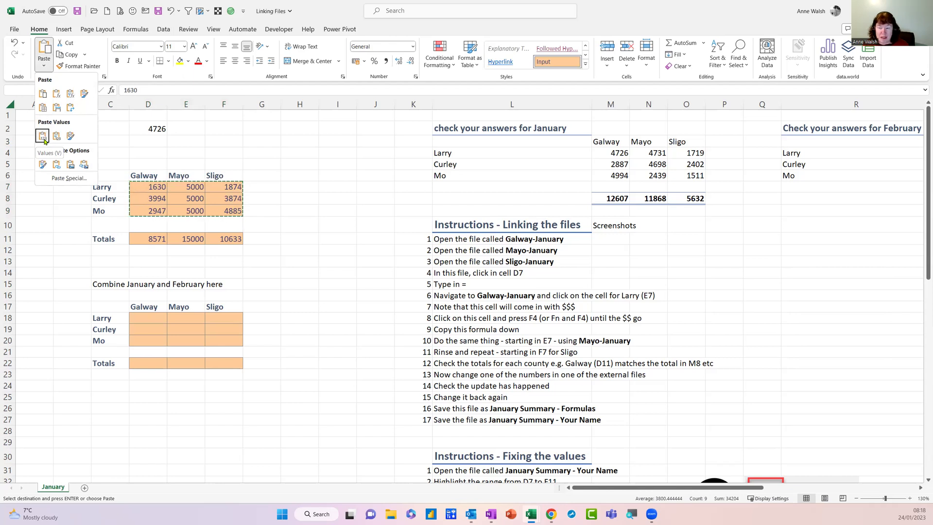
key("Escape")
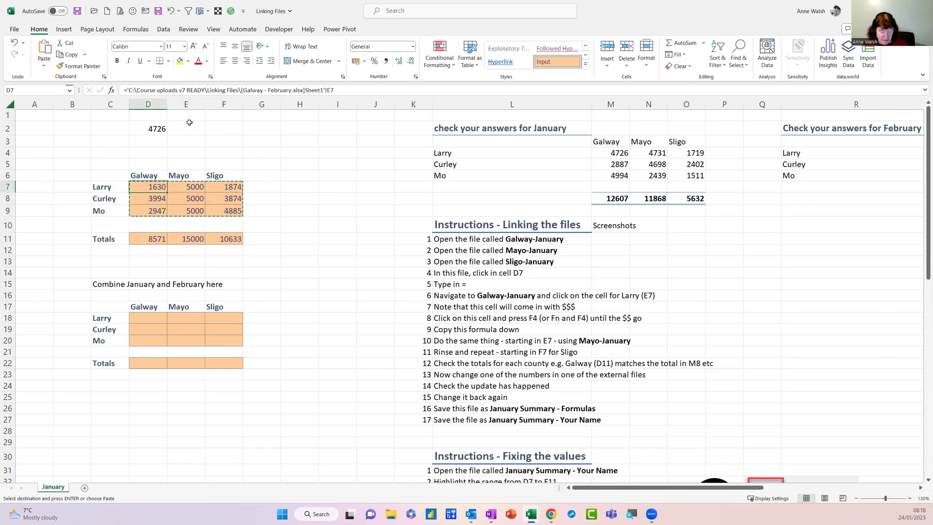
key("ctrl+2")
mouse_move(245, 83)
left_mouse_down()
mouse_move(218, 81)
mouse_move(327, 98)
mouse_move(199, 78)
left_mouse_up()
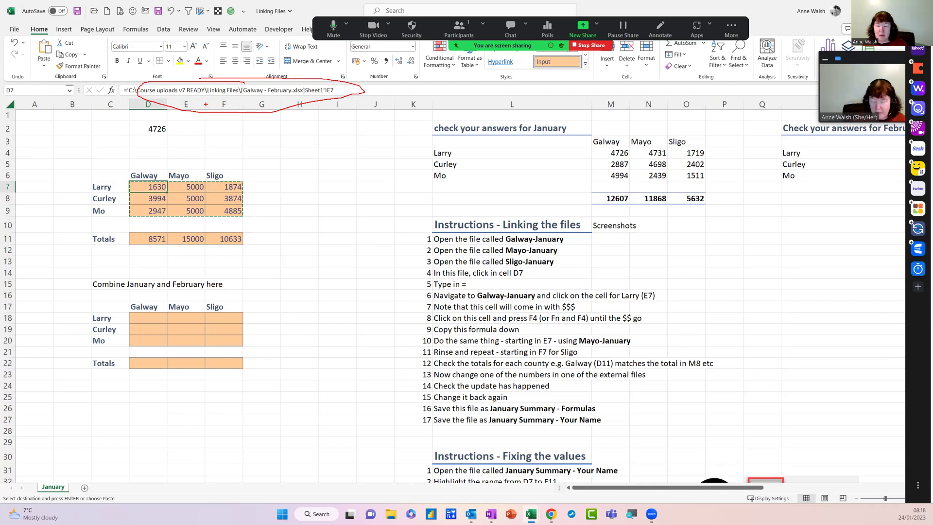
key("Escape")
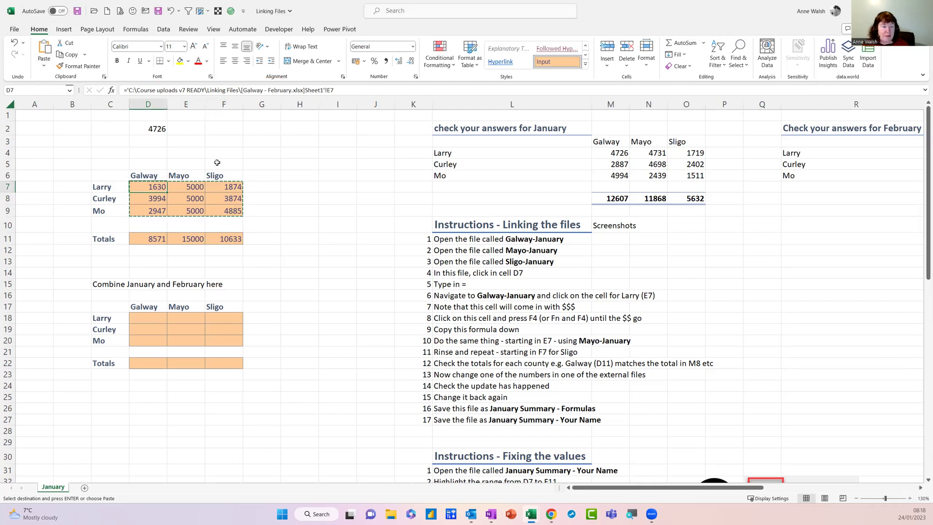
- Paste the copied figures over D7:F9 as values only, inspect the cells and undo the paste
left_click(45, 66)
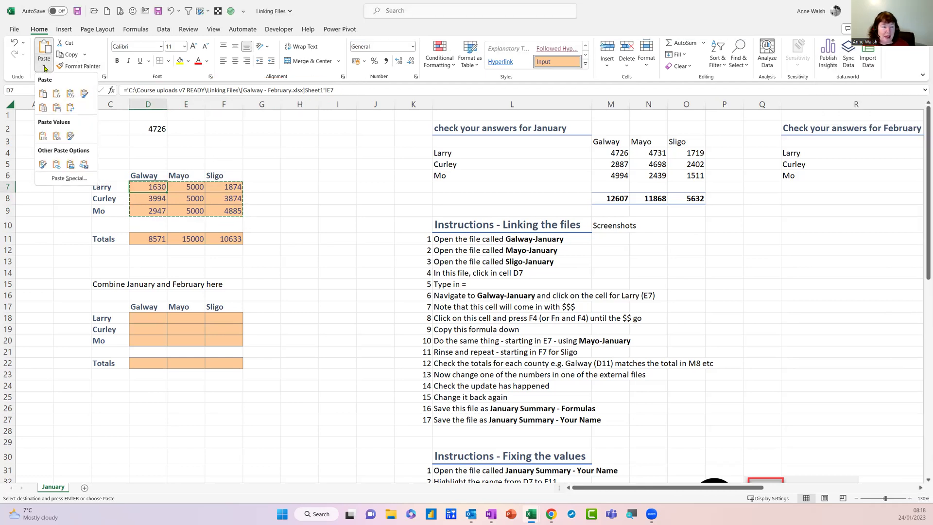
left_click(42, 135)
key("Escape")
left_click(198, 188)
left_click(159, 188)
left_click(220, 188)
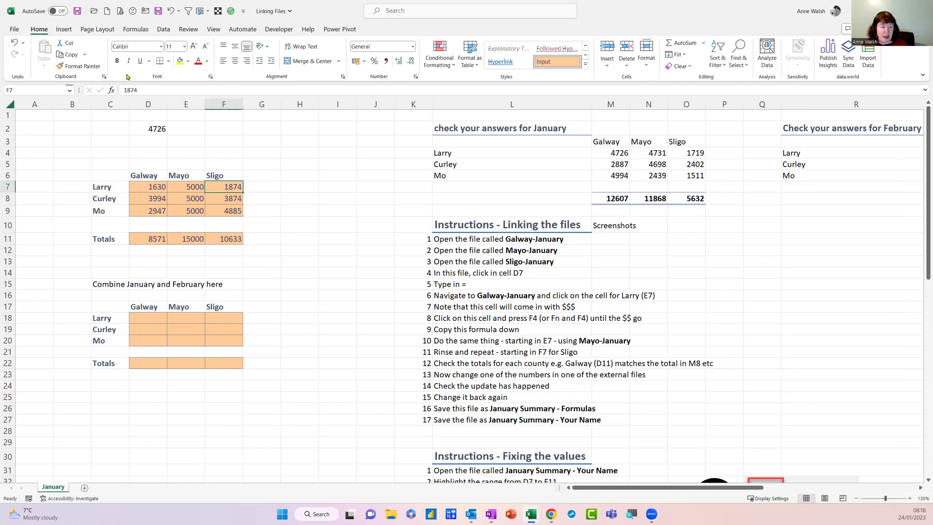
left_click(172, 12)
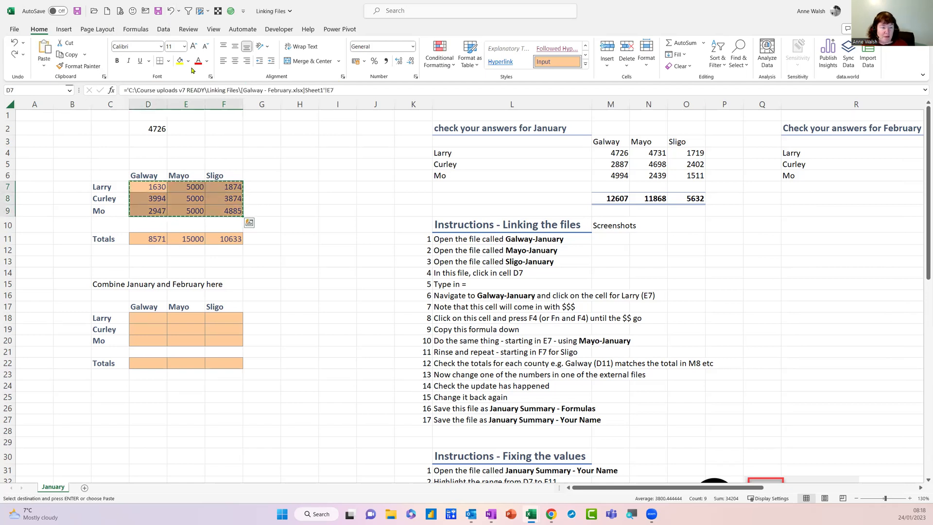
- Enter a formula in D18 adding cell E7 on Sheet1 of the Galway - January workbook to E7 on Sheet1 of Galway - February
left_click(151, 320)
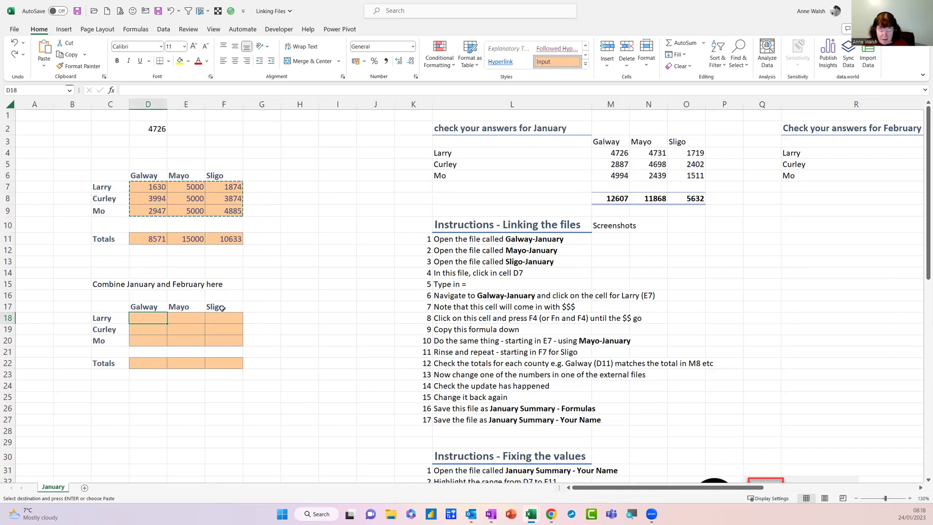
type("=")
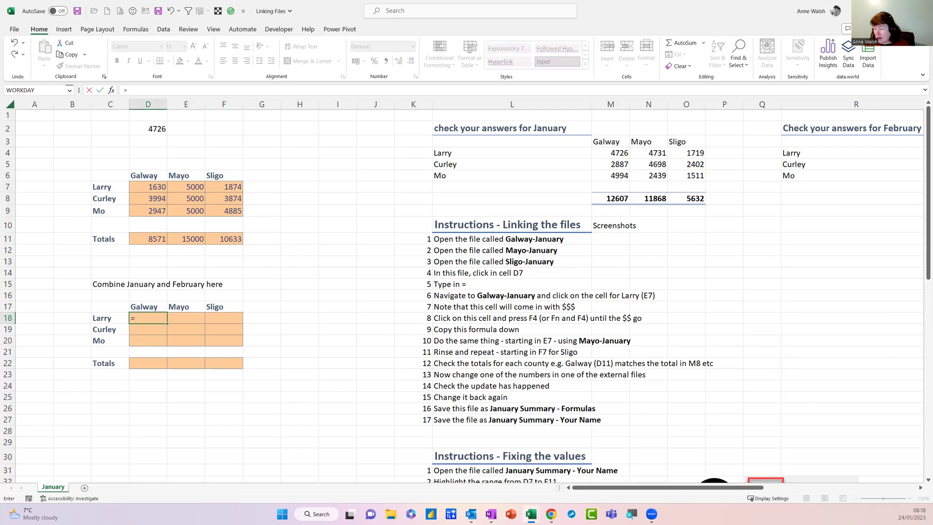
key("alt+Tab")
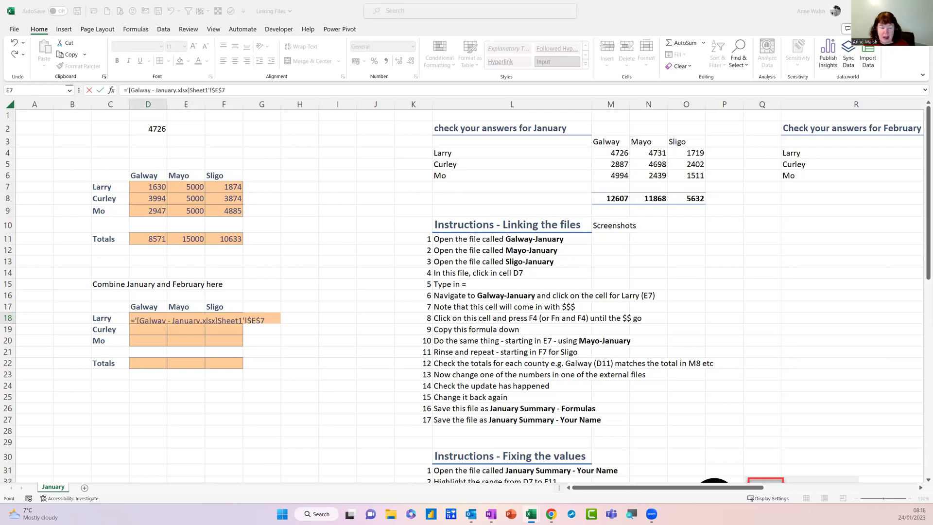
left_click(272, 85)
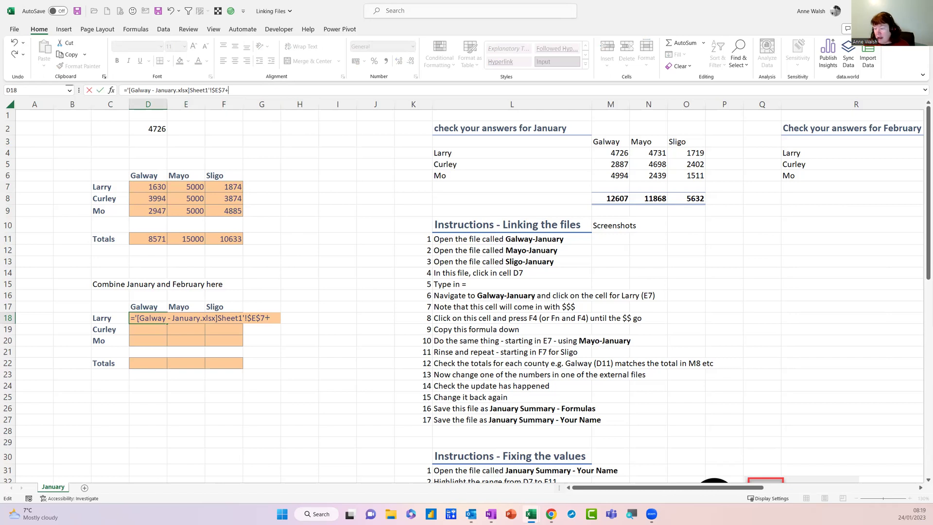
key("alt+Tab")
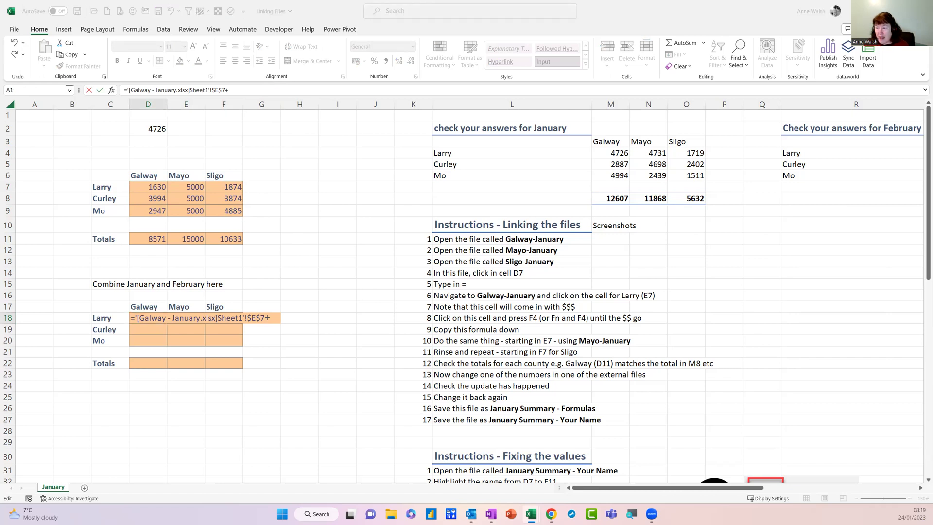
left_click(186, 187)
key("Return")
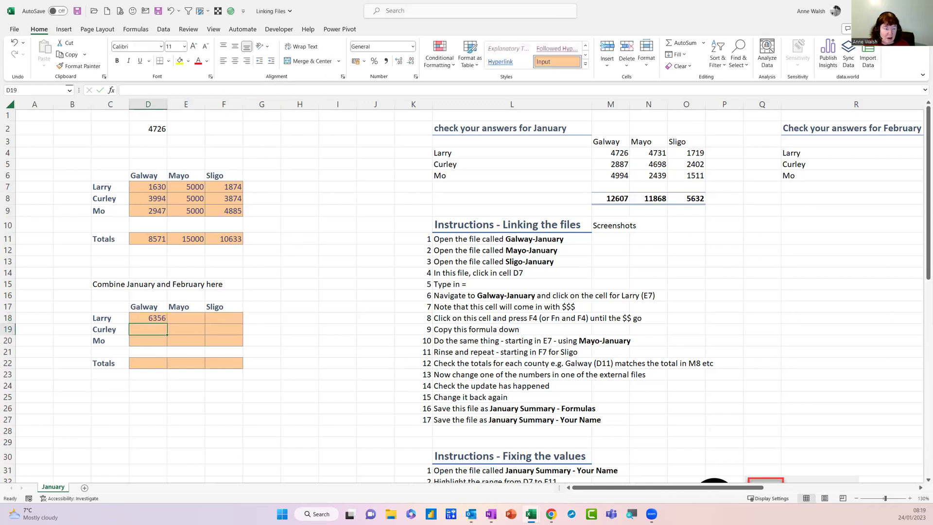
- Make both E7 references in D18's combined Galway formula relative and copy the formula down to D20
left_click(138, 318)
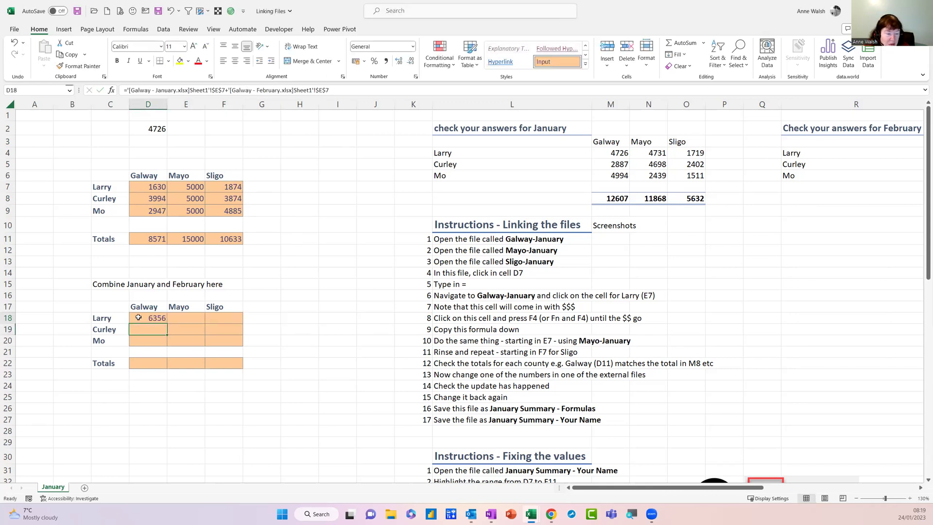
left_click_drag(340, 91, 88, 102)
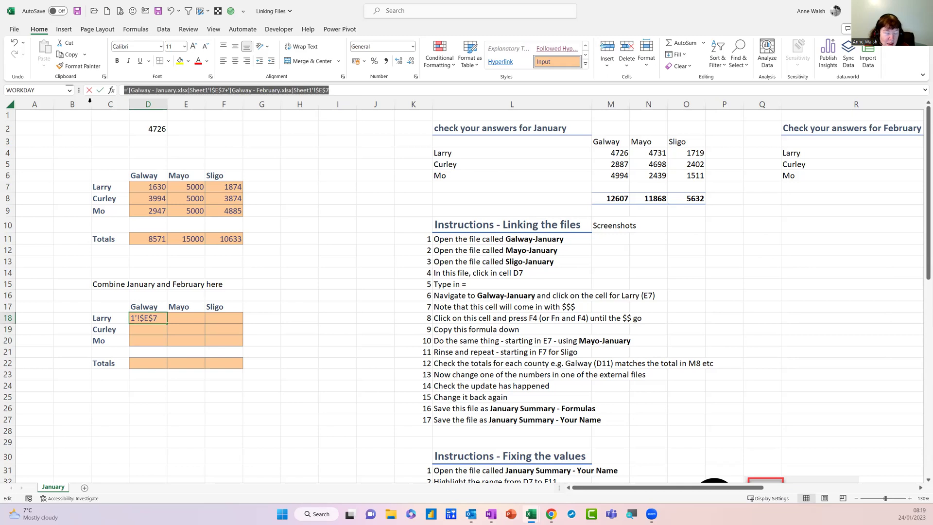
key("F4")
key("F4")
key("F4")
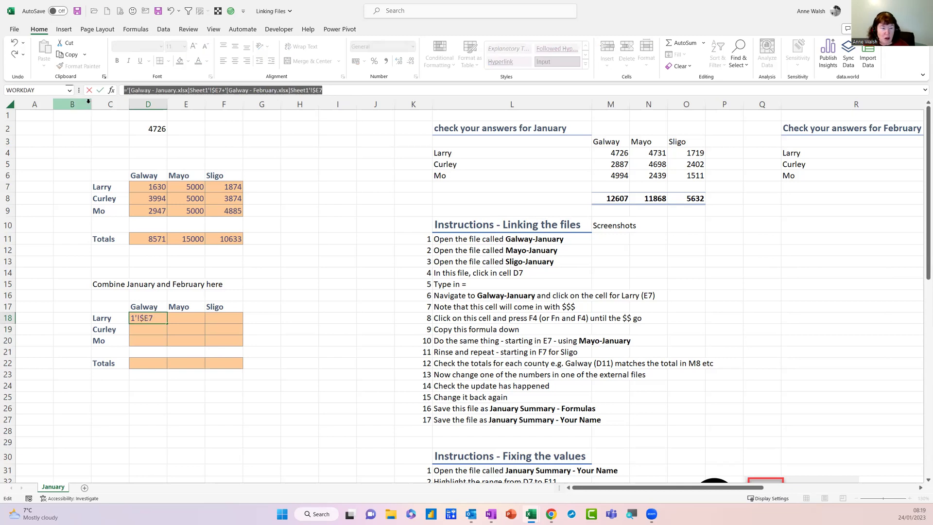
key("Return")
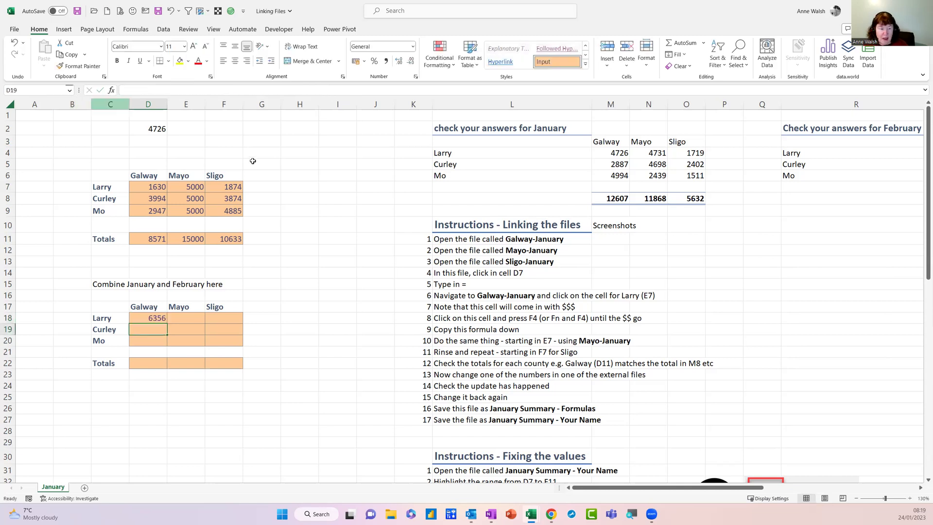
left_click(157, 318)
left_click_drag(167, 320, 167, 346)
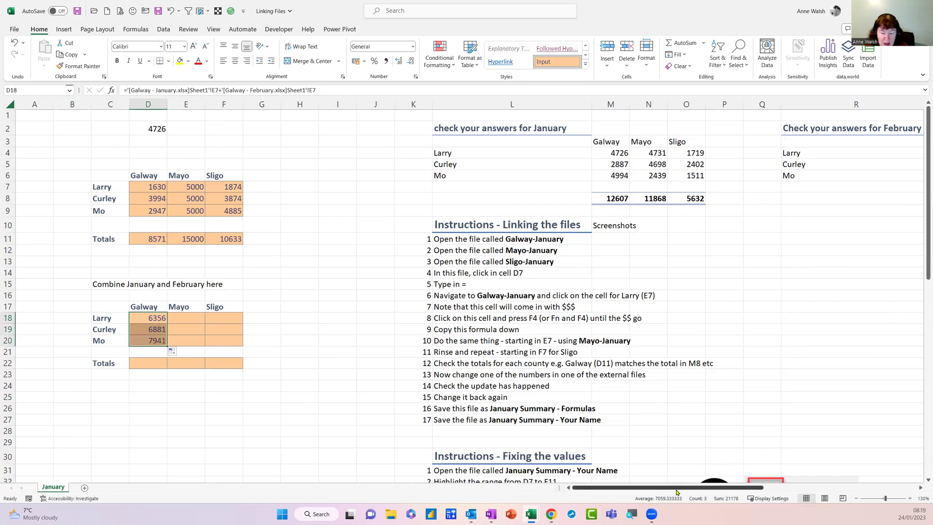
- Total the combined Galway figures in D22 with AutoSum
mouse_move(678, 488)
left_mouse_down()
mouse_move(802, 487)
mouse_move(673, 489)
left_mouse_up()
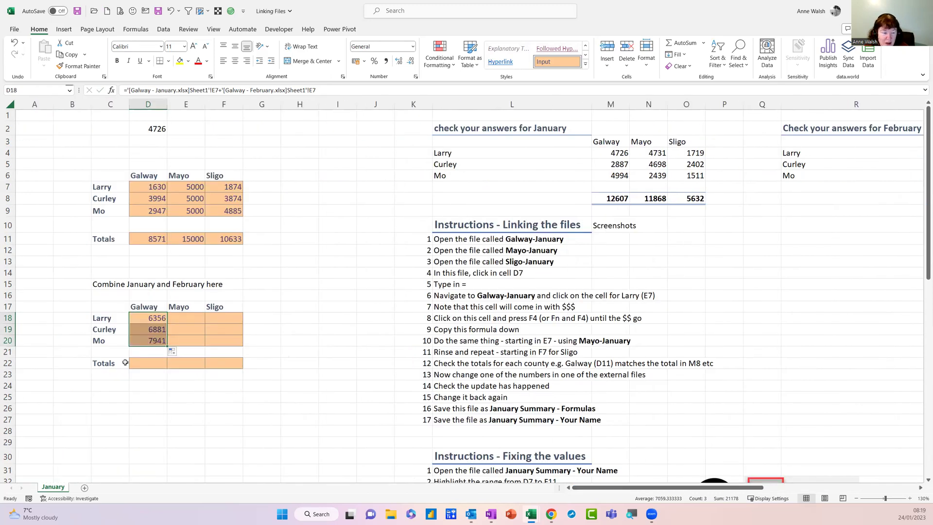
left_click(146, 364)
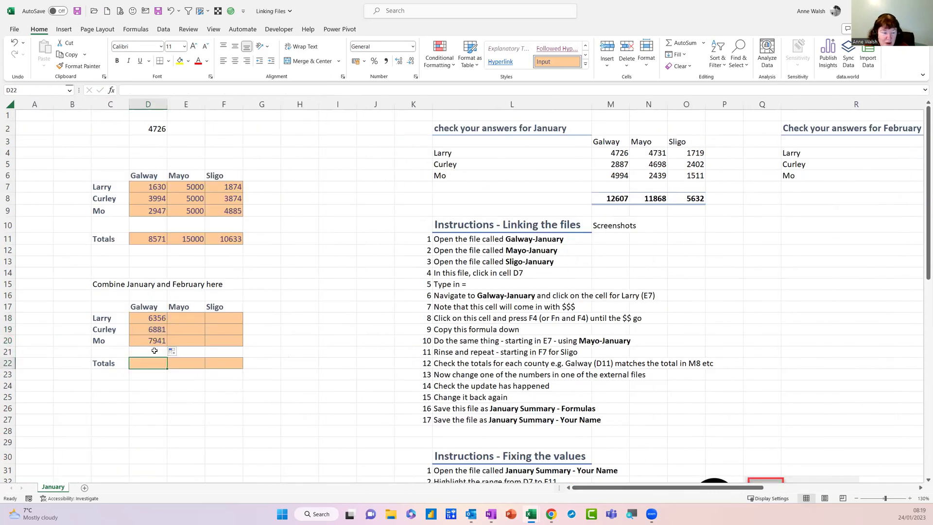
left_click(683, 43)
key("Return")
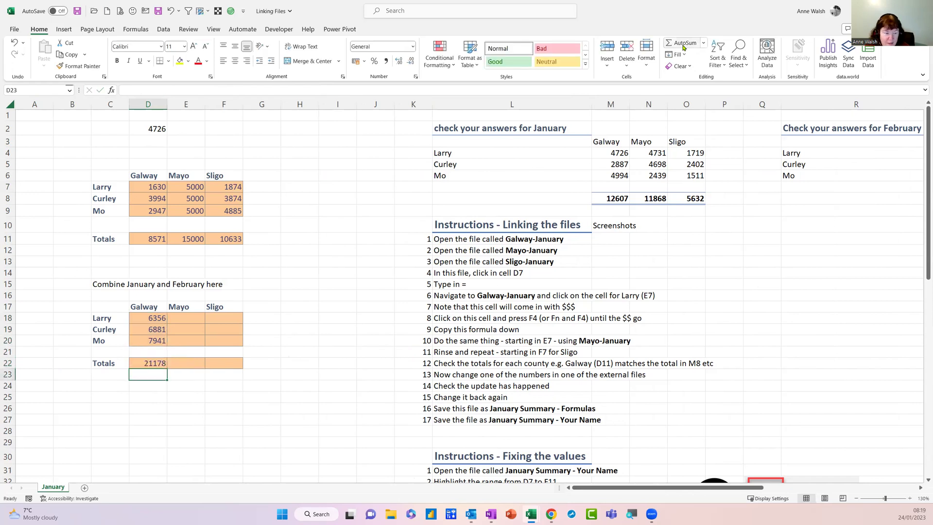
- Review the Galway total formula, the empty Mayo and Sligo cells, and the January and February combined check table
left_click(161, 366)
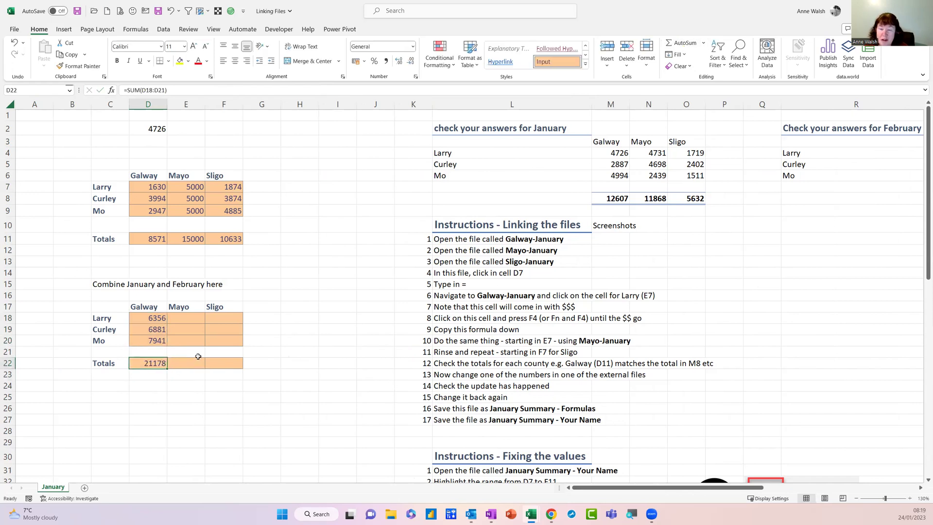
left_click(182, 316)
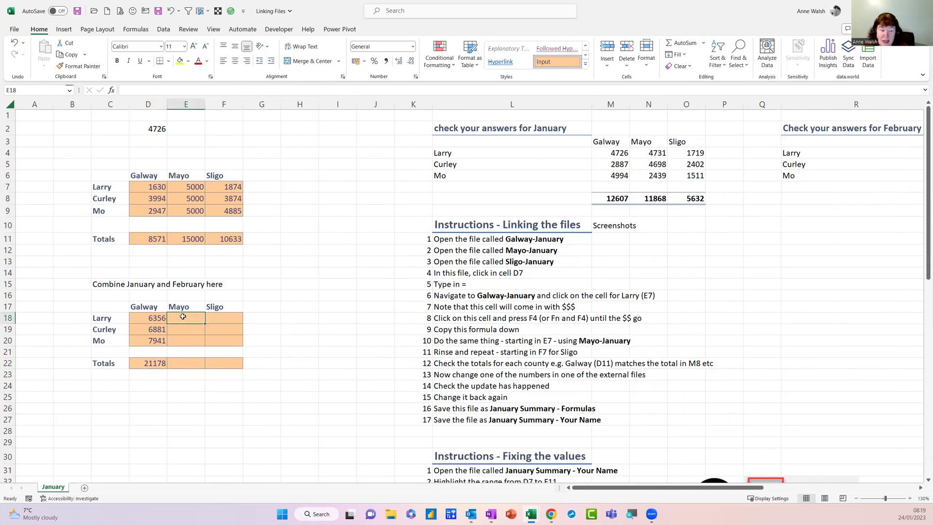
left_click(223, 320)
left_click_drag(700, 488, 770, 477)
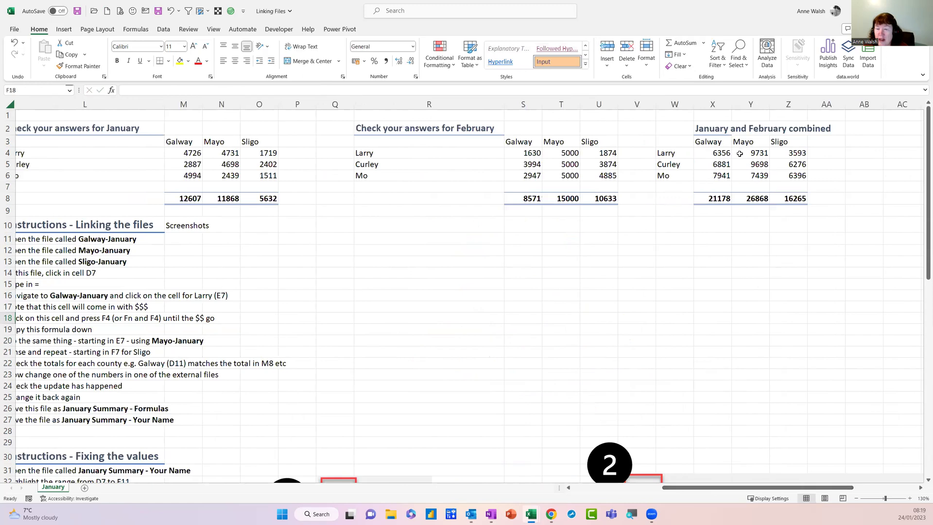
left_click_drag(749, 487, 564, 488)
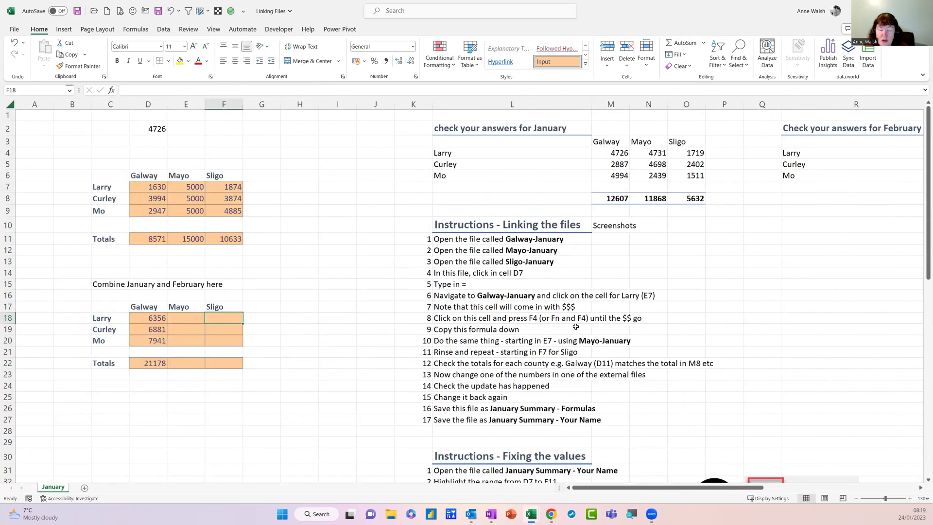